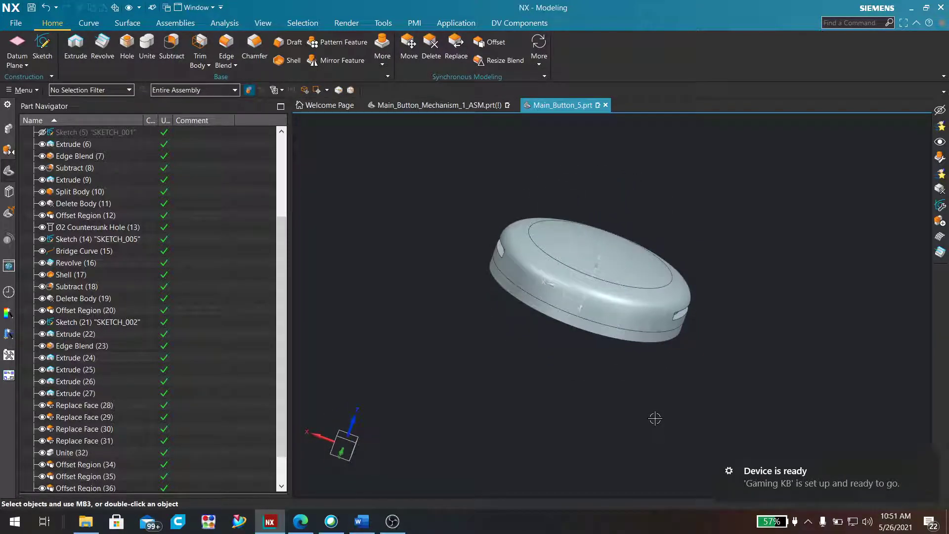
# Restrict selection to solid bodies and highlight the flat bottom disc and the rounded upper body one at a time to identify them
pyautogui.moveTo(593, 383); pyautogui.dragTo(517, 243, button='middle')
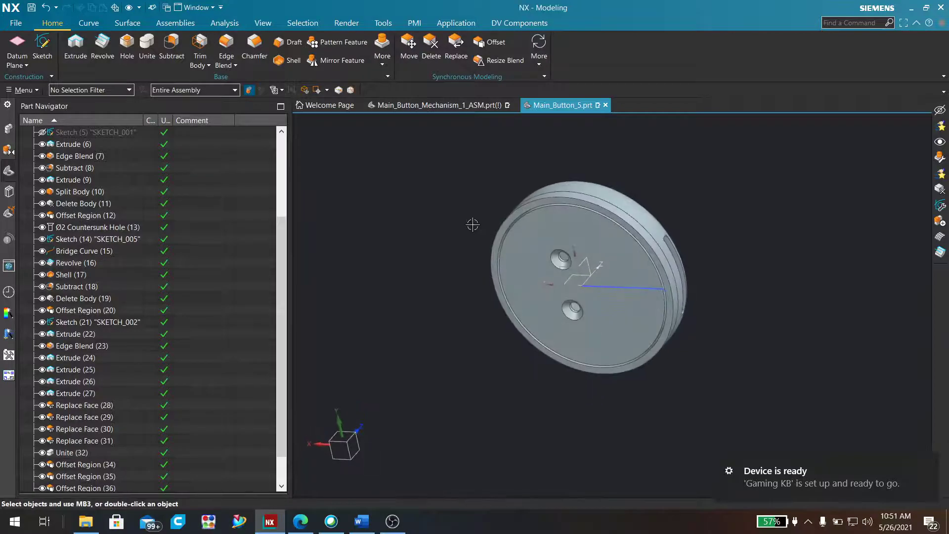
pyautogui.scroll(5, 517, 233)
pyautogui.moveTo(635, 216); pyautogui.dragTo(470, 215, button='middle')
pyautogui.click(108, 90)
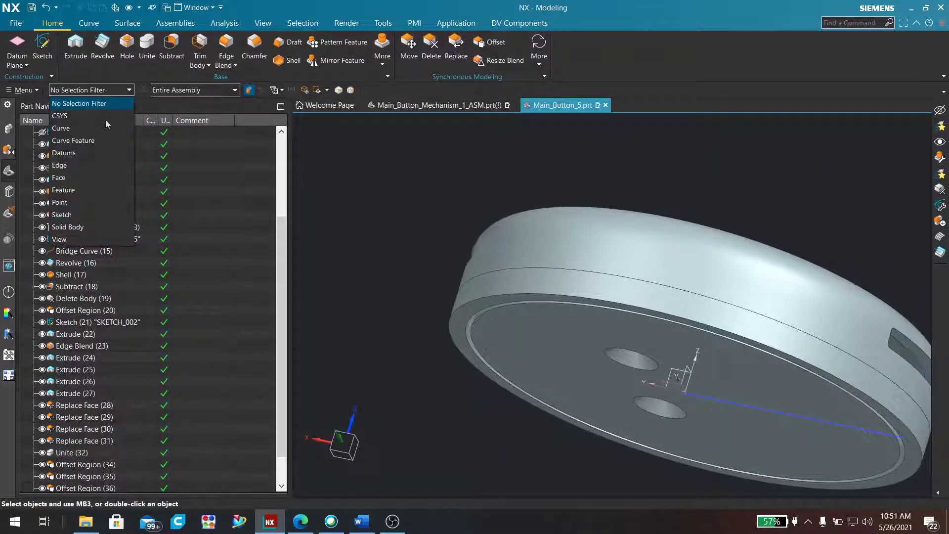
pyautogui.click(96, 227)
pyautogui.click(472, 341)
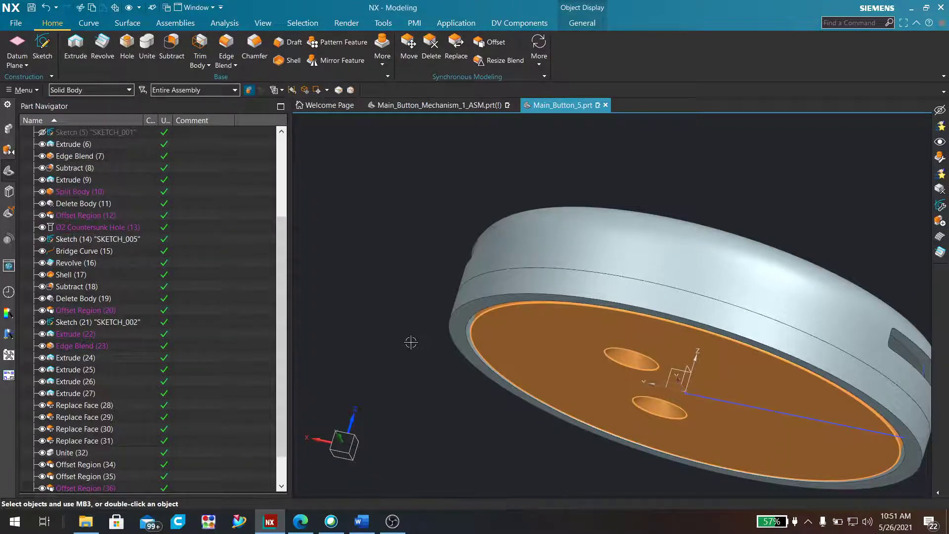
pyautogui.press('Escape')
pyautogui.press('F8')
pyautogui.click(555, 243)
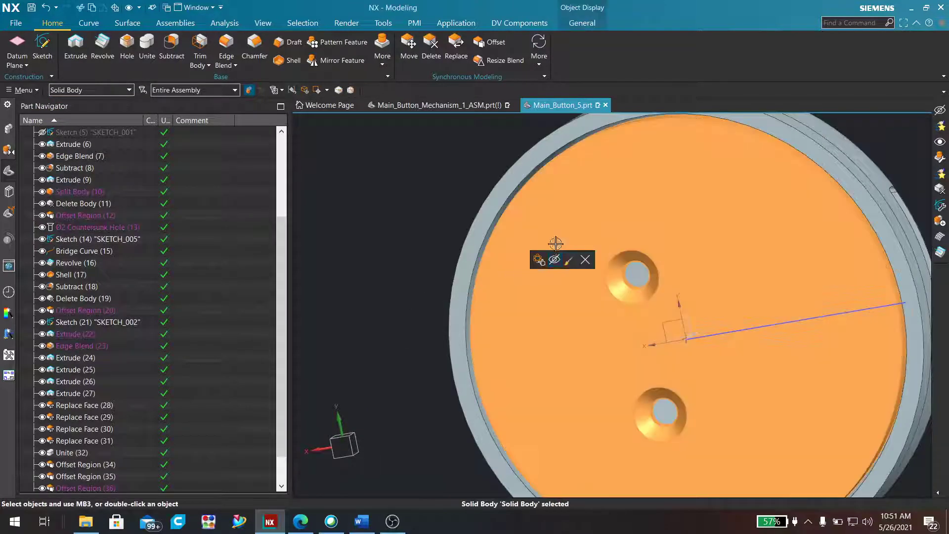
pyautogui.press('Escape')
pyautogui.moveTo(383, 238); pyautogui.dragTo(511, 267, button='middle')
pyautogui.click(565, 242)
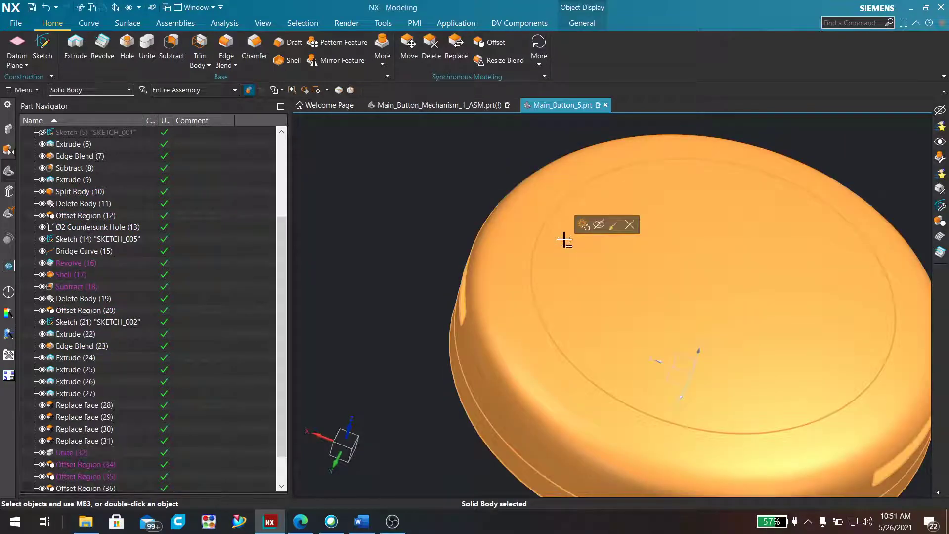
pyautogui.click(395, 251)
# Examine the button part from below, from the side and from above
pyautogui.moveTo(396, 251); pyautogui.dragTo(410, 212, button='middle')
pyautogui.scroll(2, 415, 265)
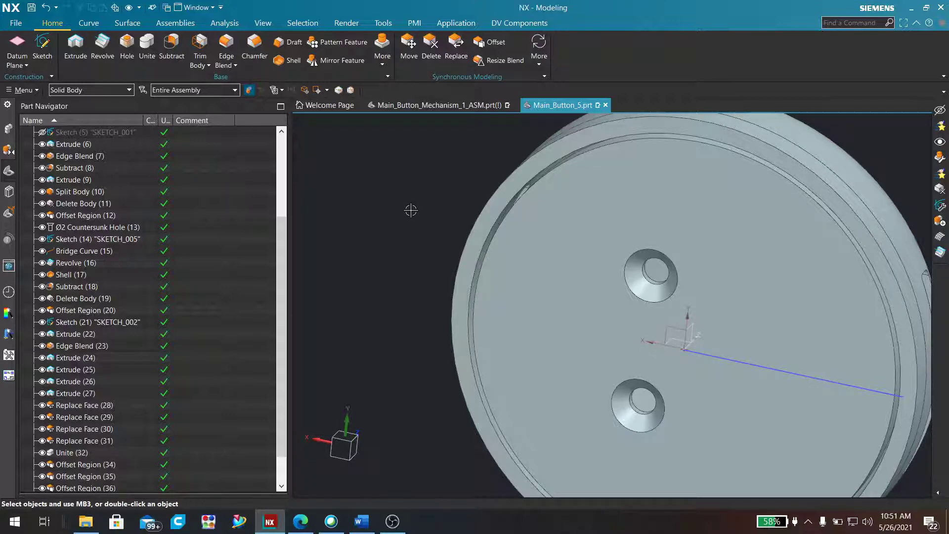
pyautogui.scroll(-5, 411, 210)
pyautogui.moveTo(410, 210); pyautogui.dragTo(422, 270, button='middle')
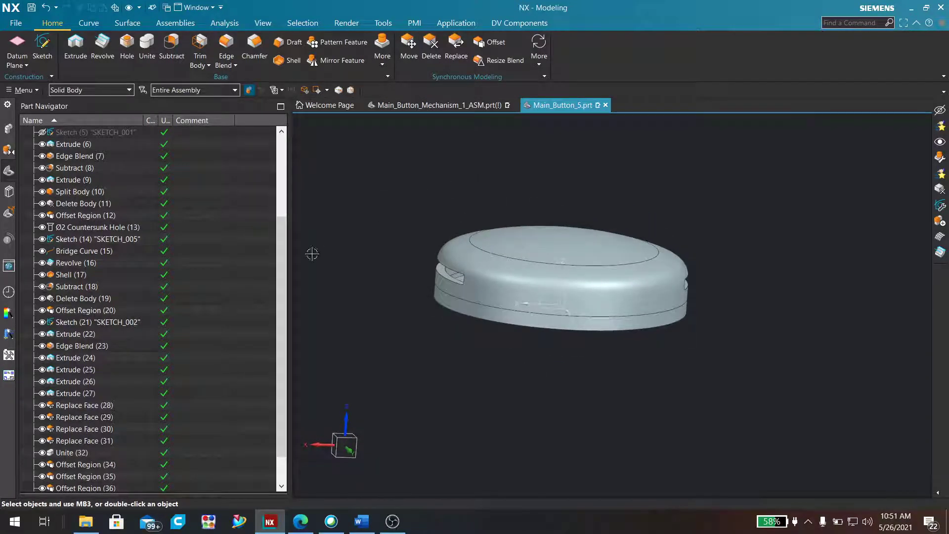
pyautogui.moveTo(344, 249)
pyautogui.mouseDown(button='middle')
pyautogui.moveTo(350, 218)
pyautogui.moveTo(347, 237)
pyautogui.moveTo(363, 250)
pyautogui.moveTo(358, 242)
pyautogui.mouseUp(button='middle')
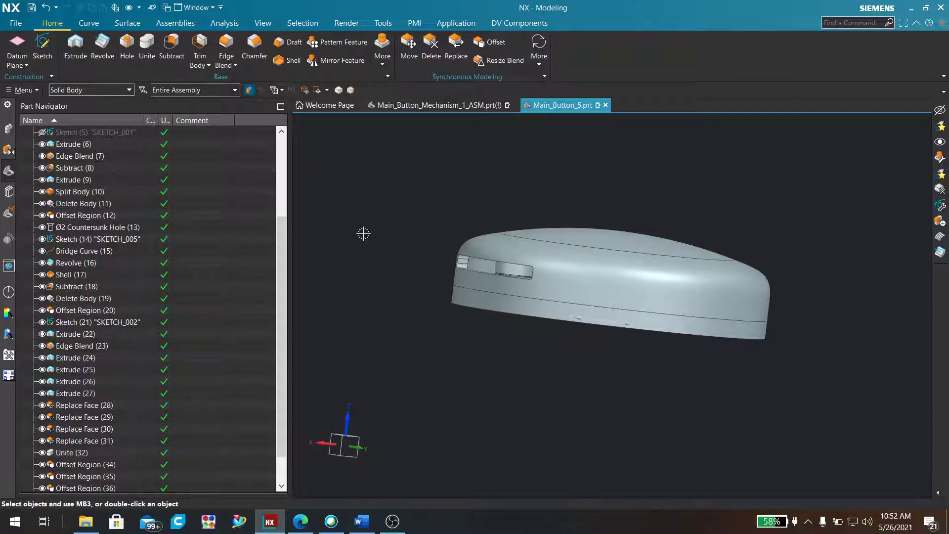
pyautogui.scroll(-1, 363, 234)
pyautogui.scroll(3, 363, 233)
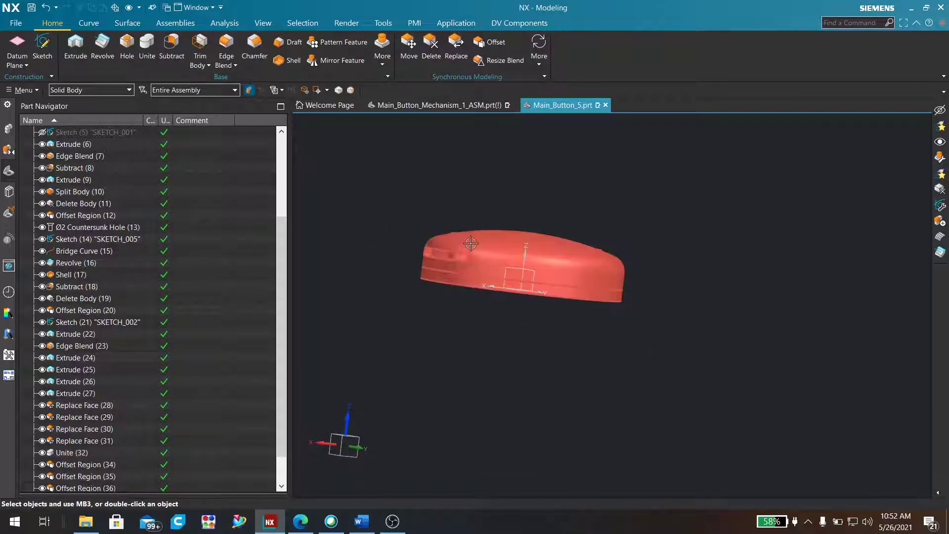
pyautogui.moveTo(486, 255); pyautogui.dragTo(509, 326, button='middle')
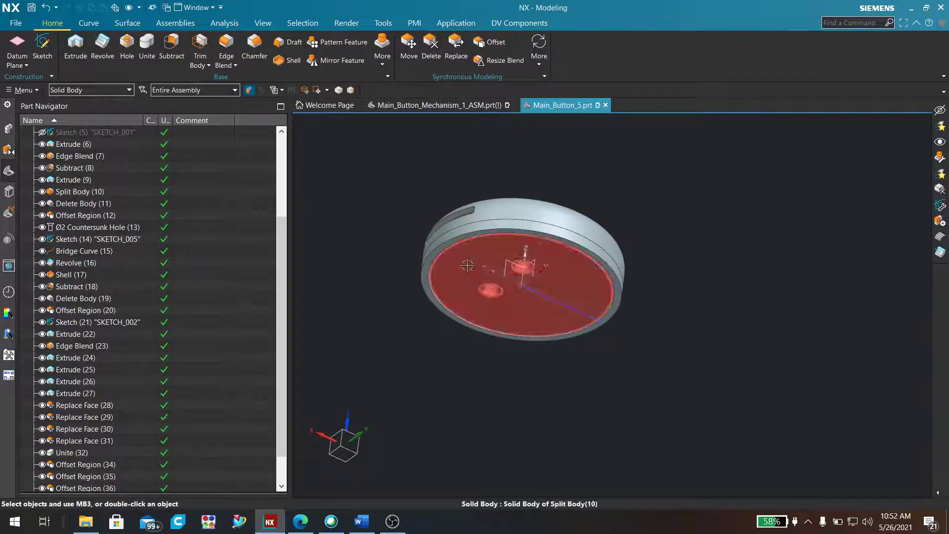
pyautogui.moveTo(398, 205); pyautogui.dragTo(402, 267, button='middle')
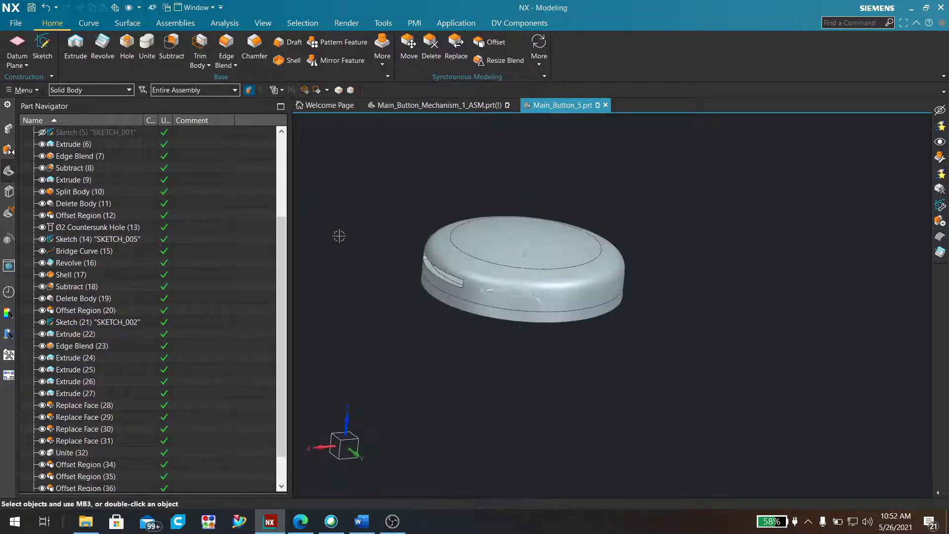
# Add the rounded upper body to the product interface as an Output object of type Body
pyautogui.click(176, 23)
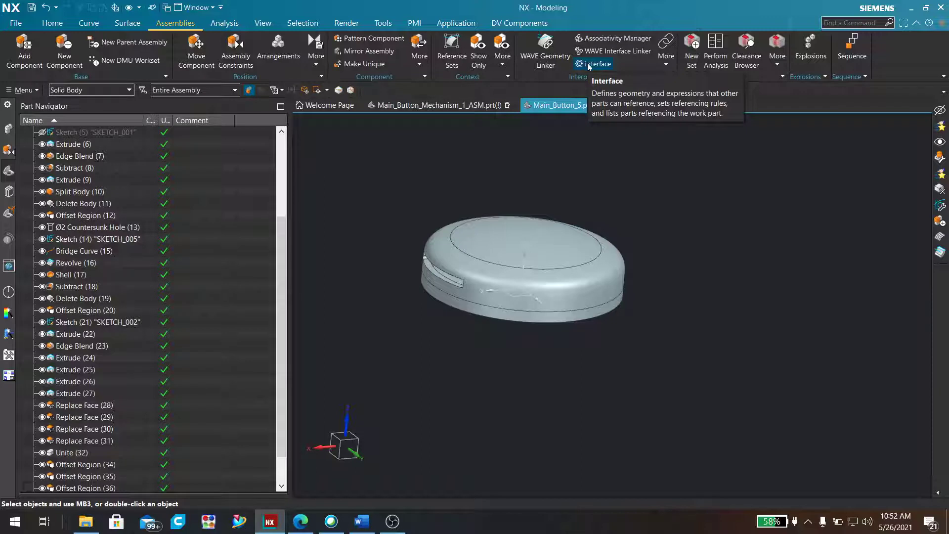
pyautogui.click(598, 66)
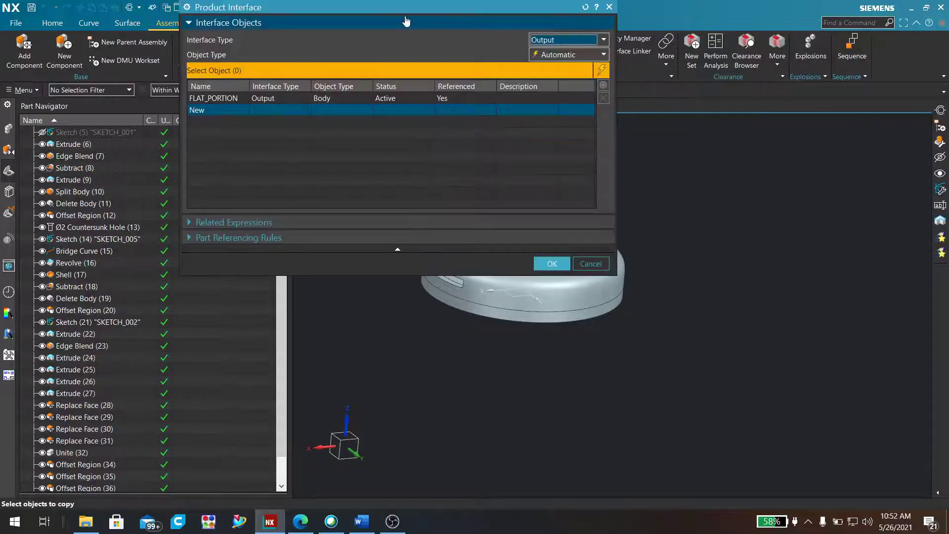
pyautogui.moveTo(372, 9); pyautogui.dragTo(221, 108)
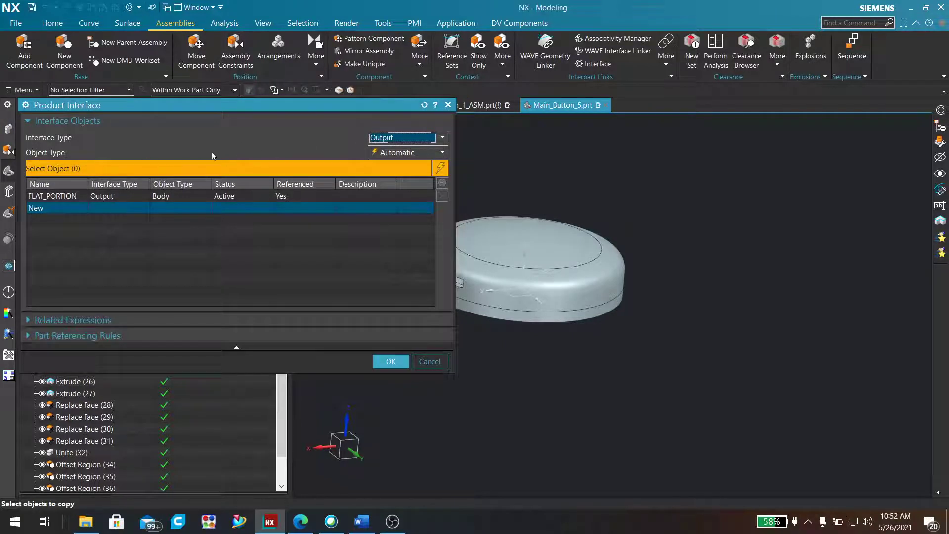
pyautogui.click(403, 156)
pyautogui.click(395, 167)
pyautogui.scroll(-3, 599, 222)
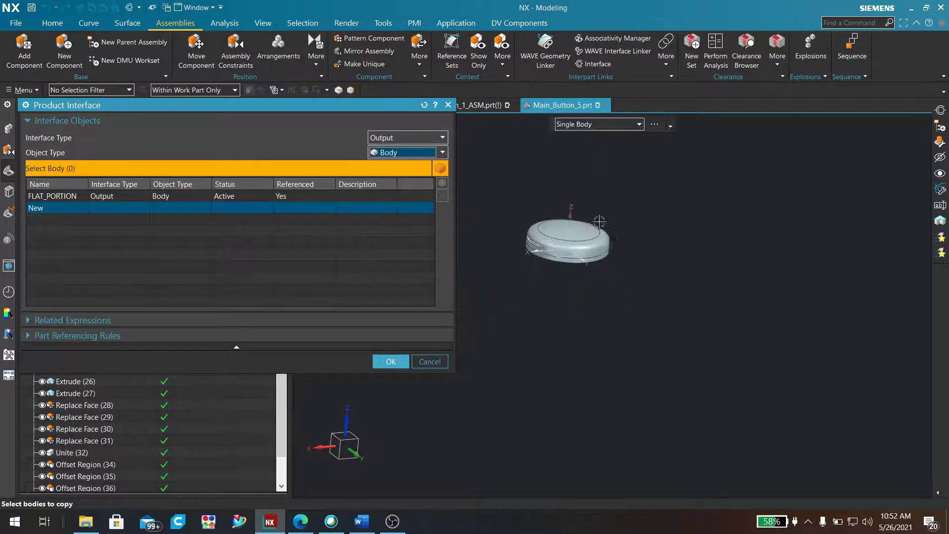
pyautogui.scroll(2, 599, 222)
pyautogui.moveTo(627, 317); pyautogui.dragTo(614, 250, button='middle')
pyautogui.scroll(4, 572, 208)
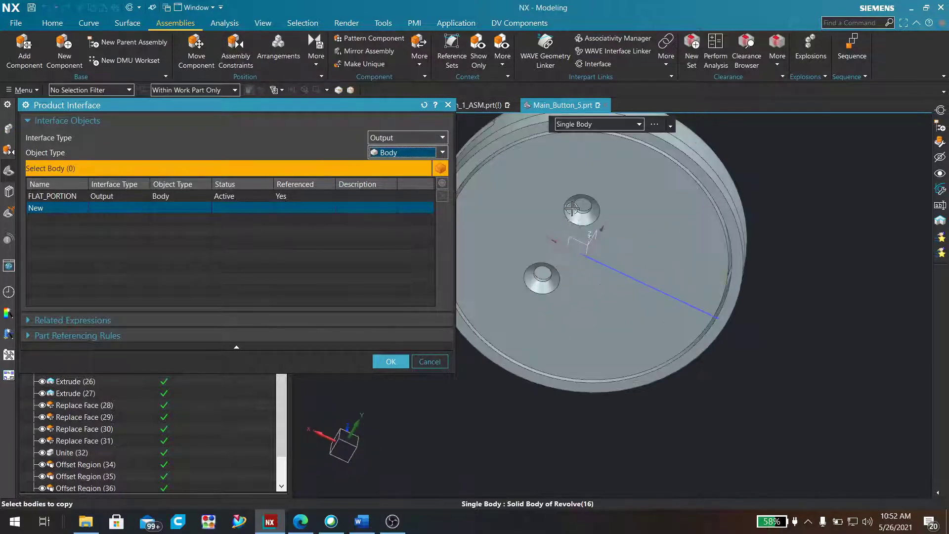
pyautogui.moveTo(573, 208); pyautogui.dragTo(652, 166, button='middle')
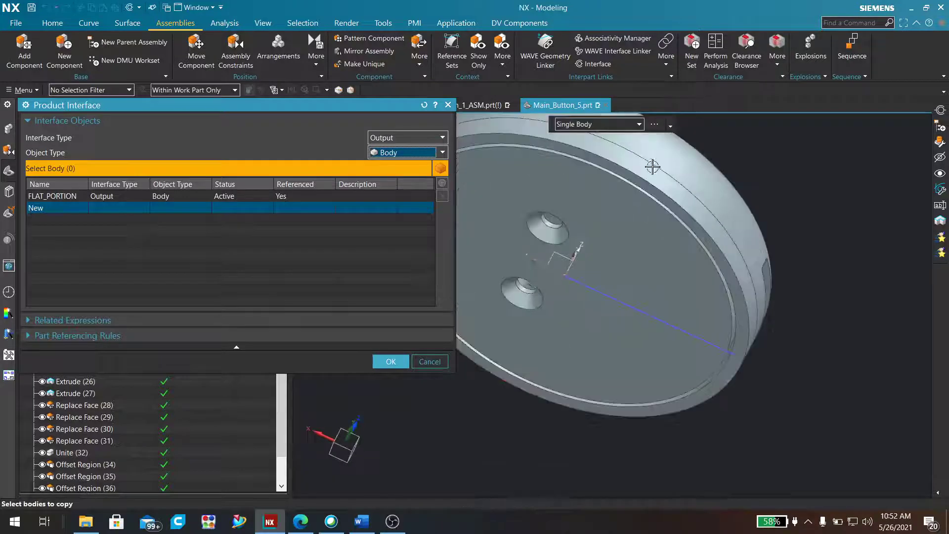
pyautogui.click(653, 166)
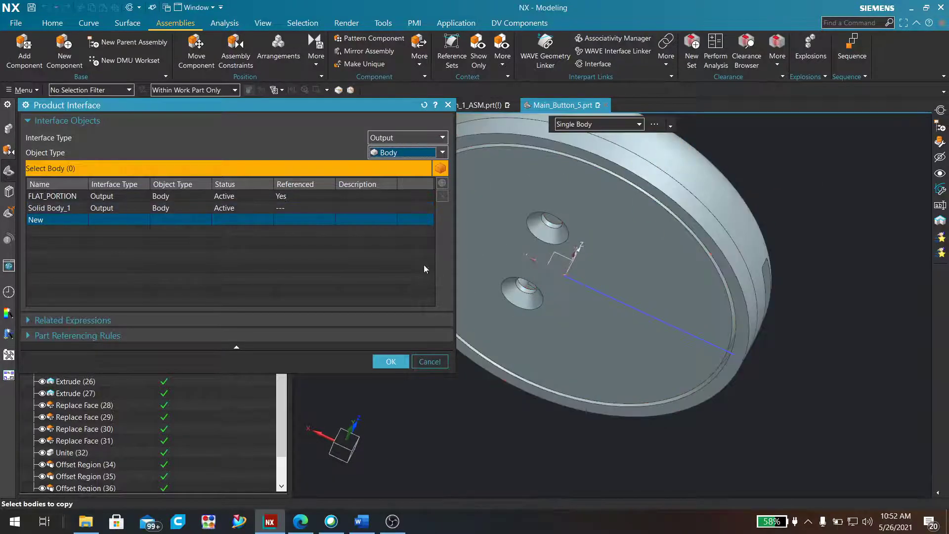
# Highlight FLAT_PORTION and the newly added interface object in turn to check which body each one represents
pyautogui.scroll(-3, 501, 260)
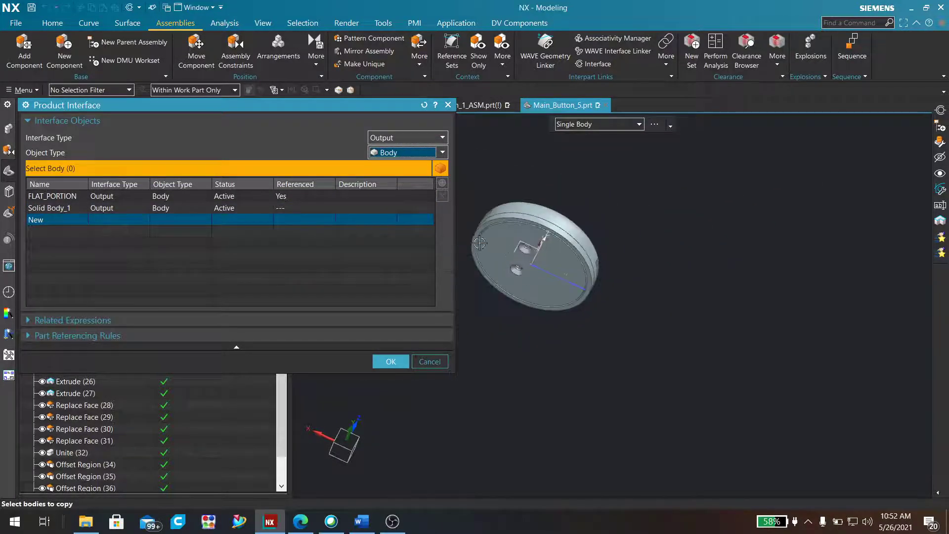
pyautogui.scroll(2, 517, 270)
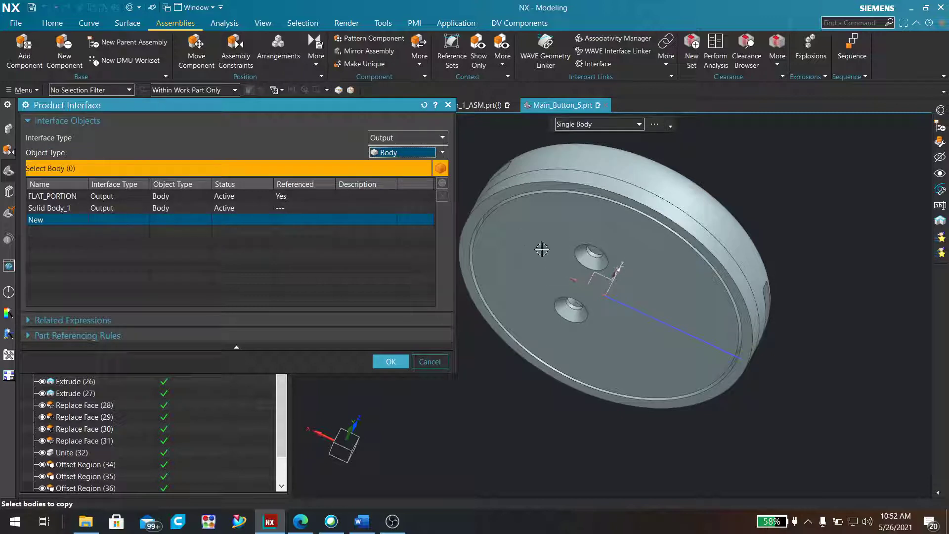
pyautogui.click(62, 208)
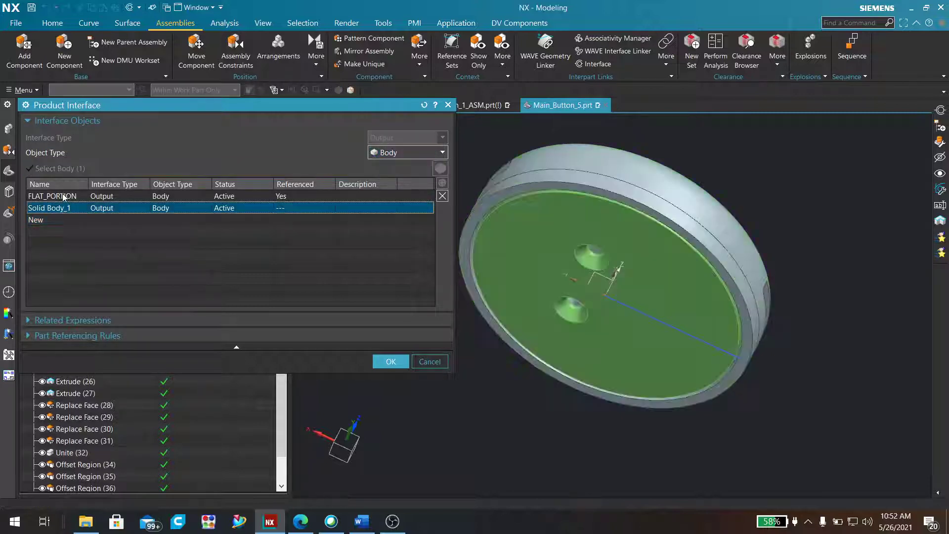
pyautogui.click(63, 196)
pyautogui.click(63, 208)
pyautogui.click(65, 197)
pyautogui.click(65, 209)
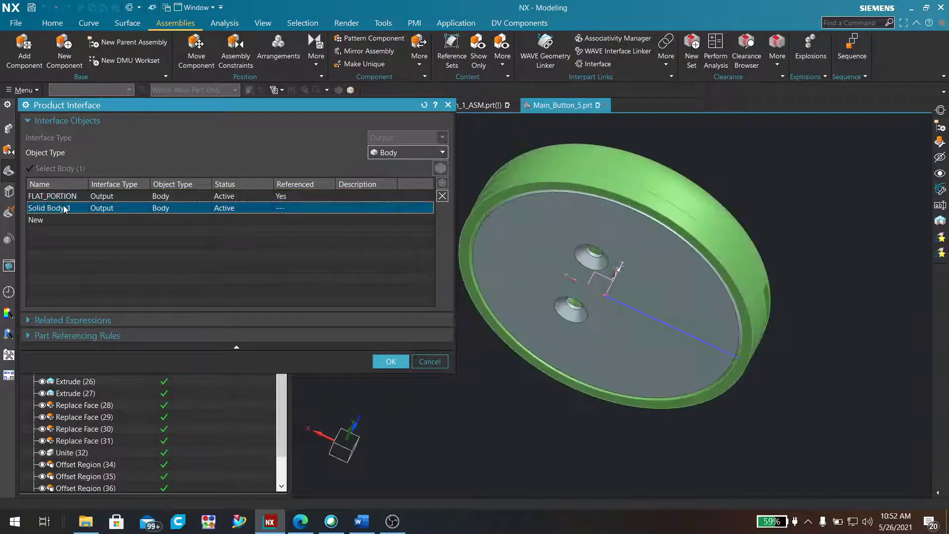
pyautogui.click(67, 197)
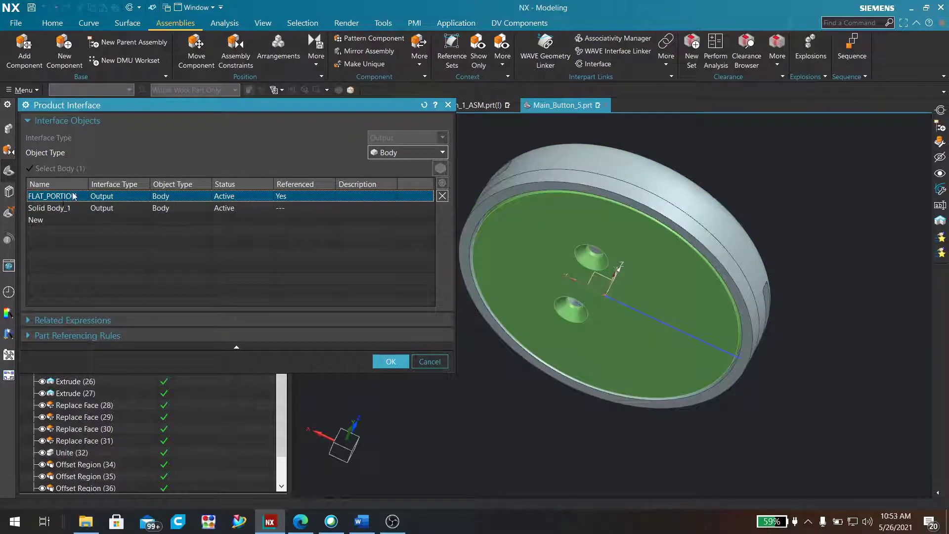
# Rename the newly added interface object as TOP_PORTION in its interface properties
pyautogui.click(69, 210)
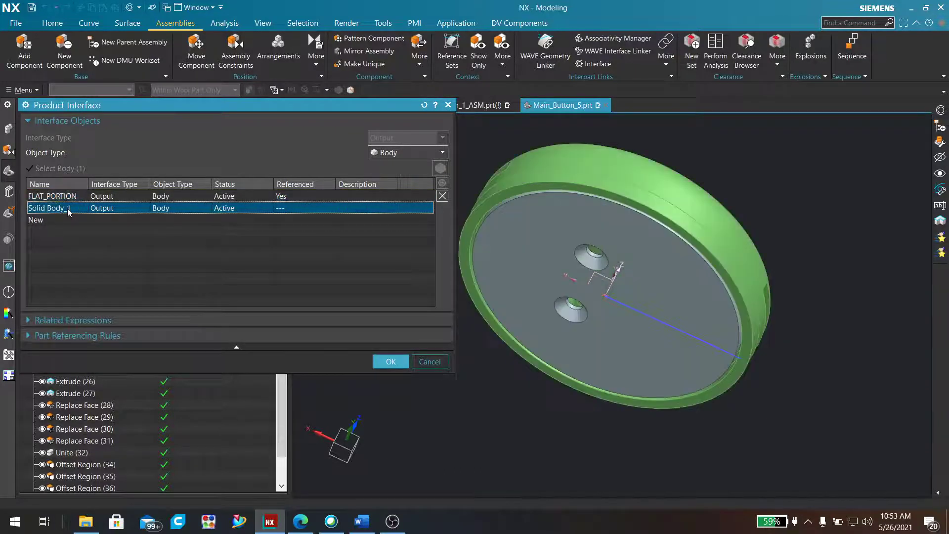
pyautogui.rightClick(69, 211)
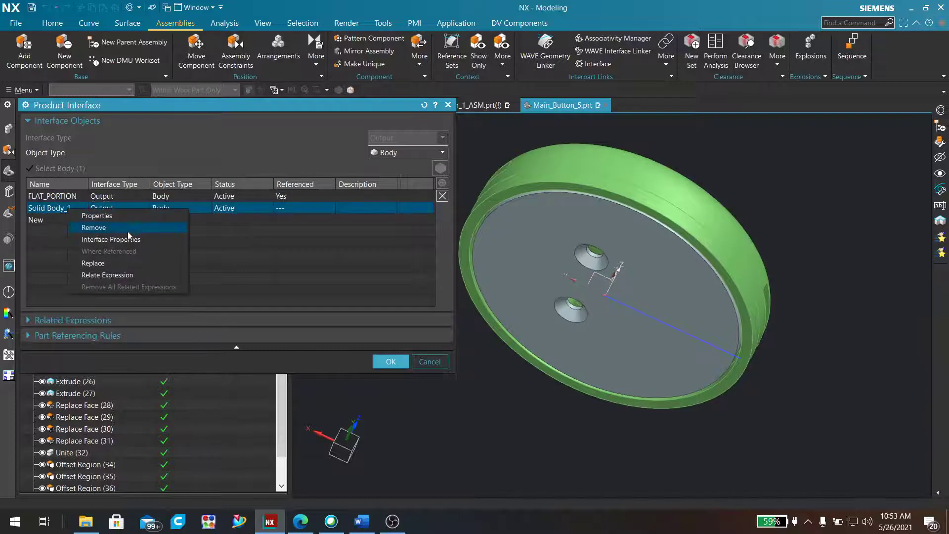
pyautogui.click(120, 241)
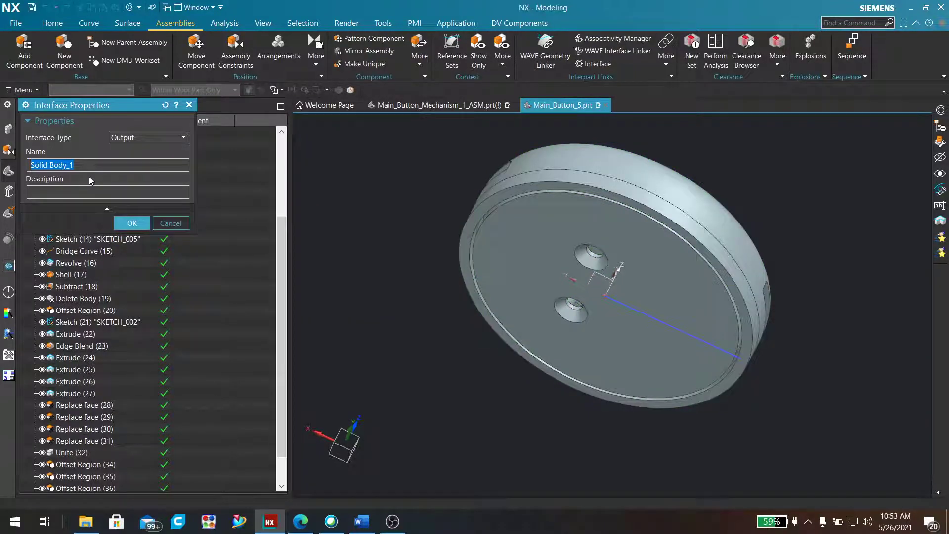
pyautogui.write('TOP_PORTION')
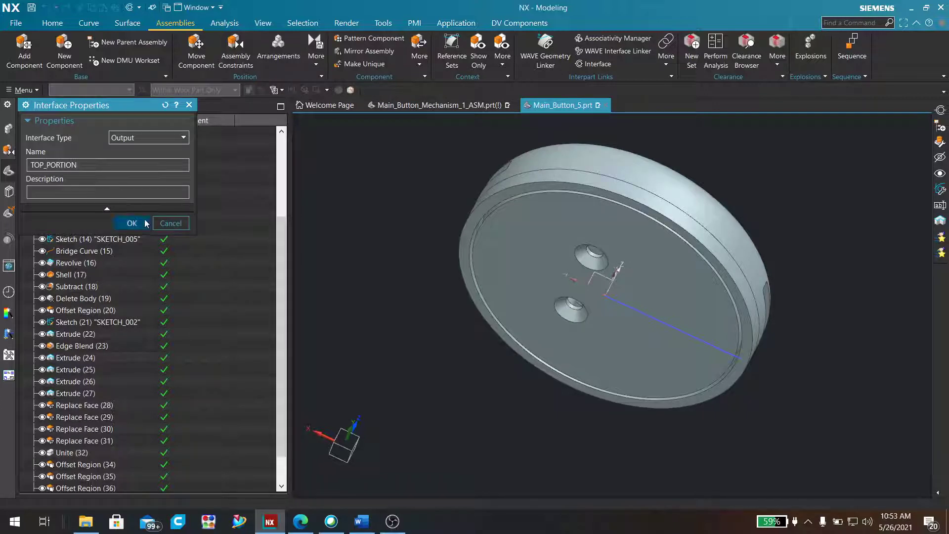
pyautogui.click(131, 223)
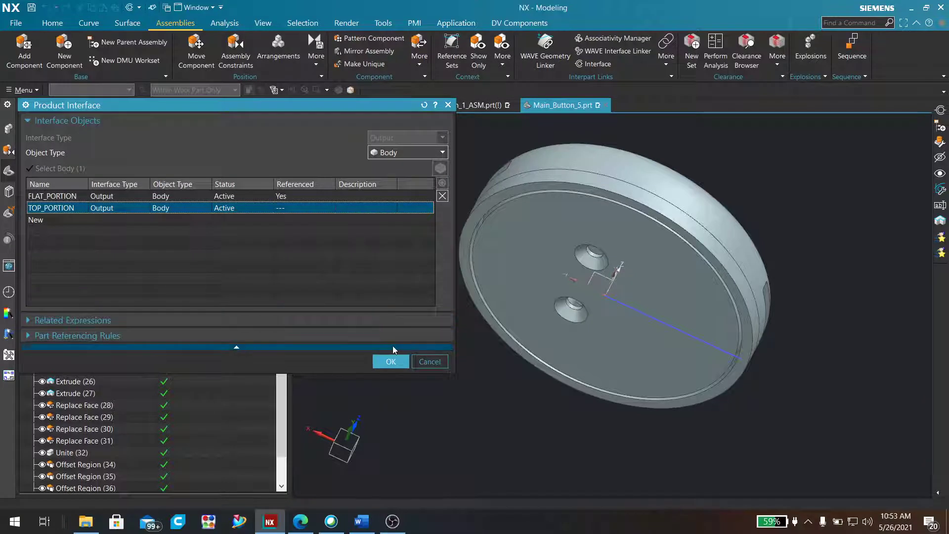
# Check the bodies behind FLAT_PORTION and TOP_PORTION and accept the product interface definition
pyautogui.click(60, 197)
pyautogui.click(58, 207)
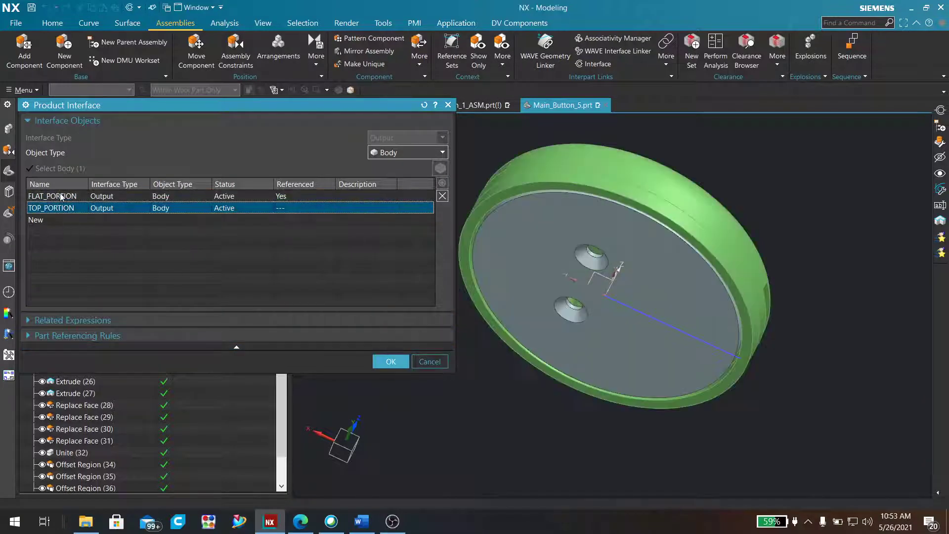
pyautogui.click(60, 196)
pyautogui.click(54, 207)
pyautogui.click(59, 195)
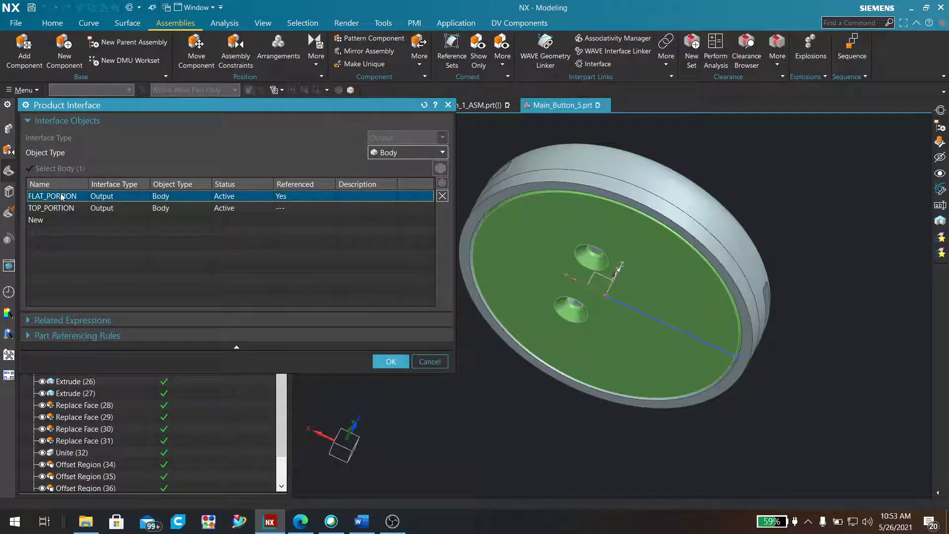
pyautogui.click(391, 361)
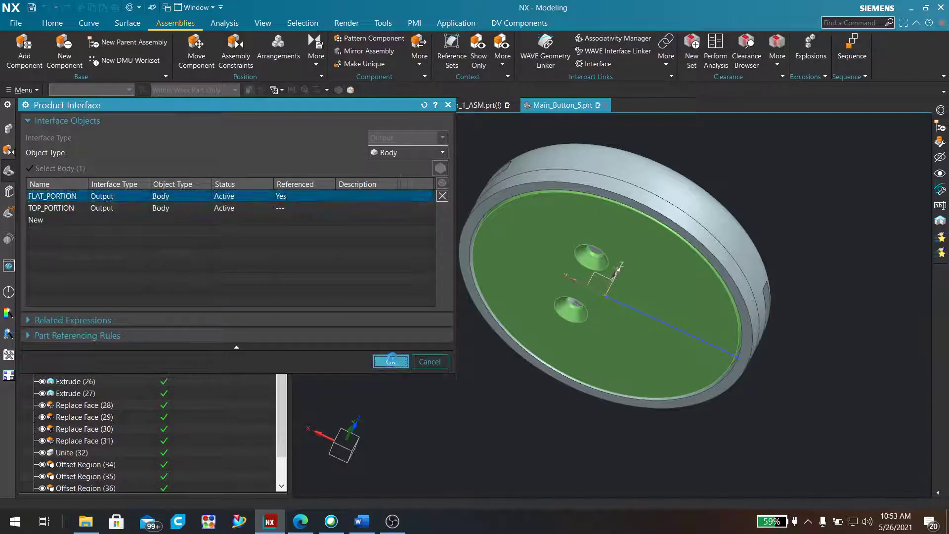
# Create a new inch part named TOP_CASE from the DV Model English template in the Desktop folder
pyautogui.moveTo(371, 354); pyautogui.dragTo(392, 266, button='middle')
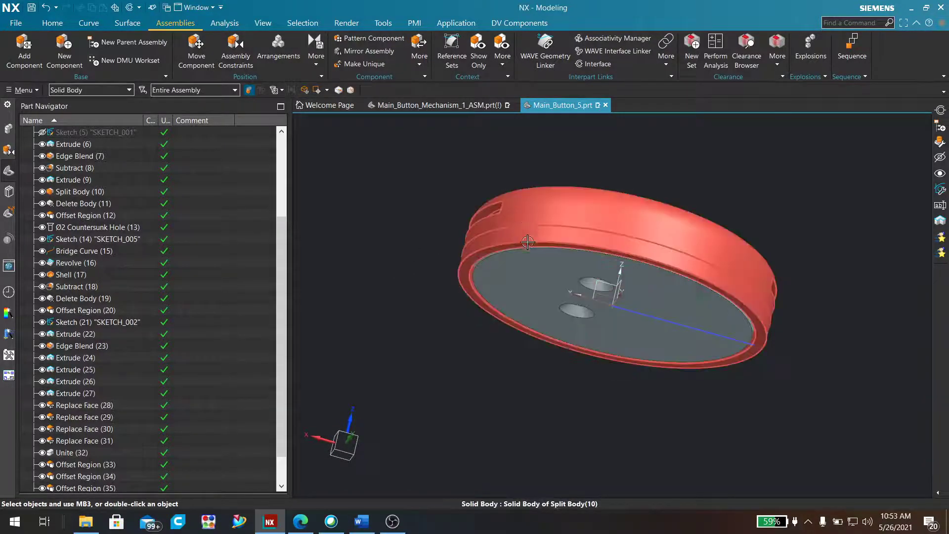
pyautogui.click(16, 23)
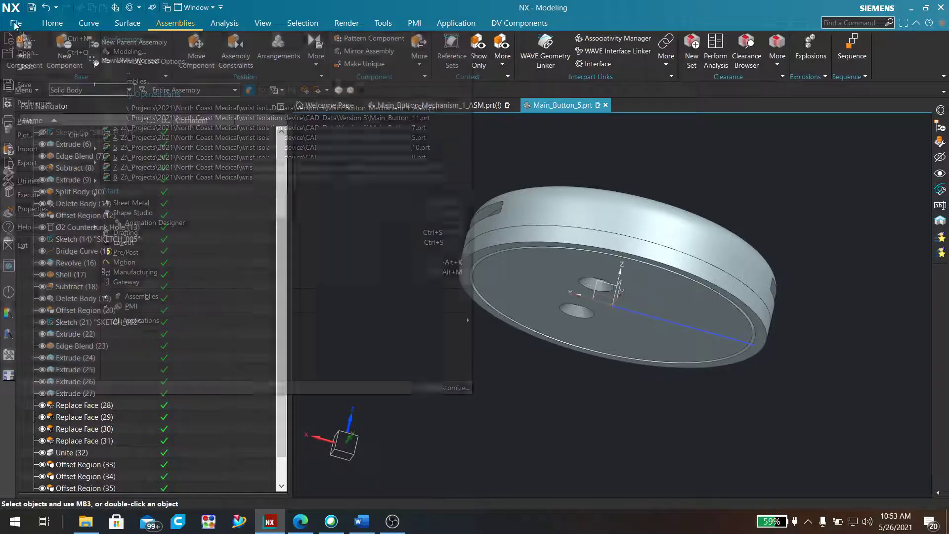
pyautogui.click(37, 38)
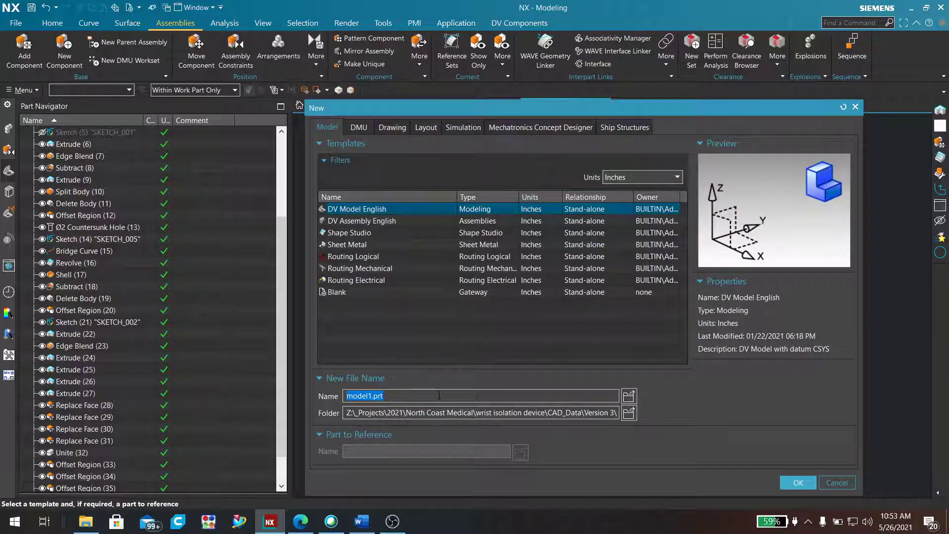
pyautogui.click(628, 413)
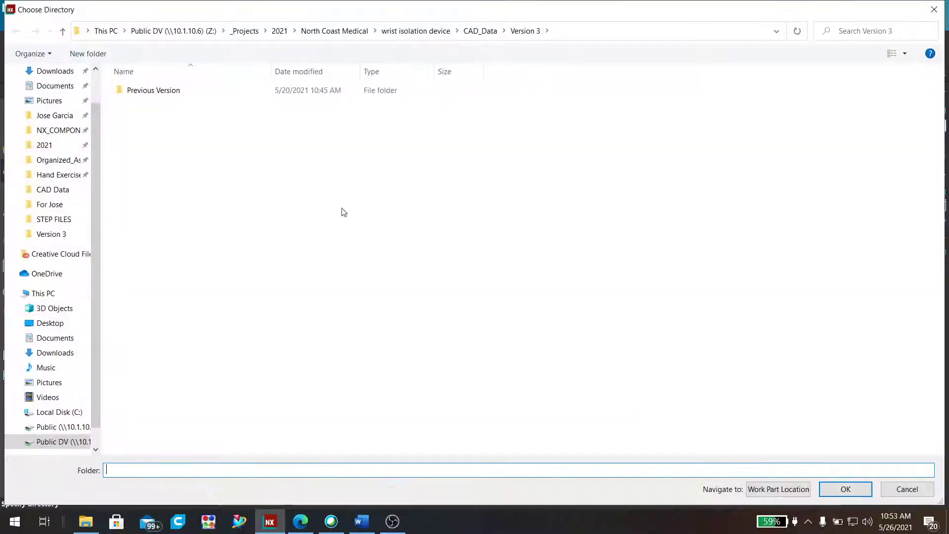
pyautogui.scroll(1, 45, 74)
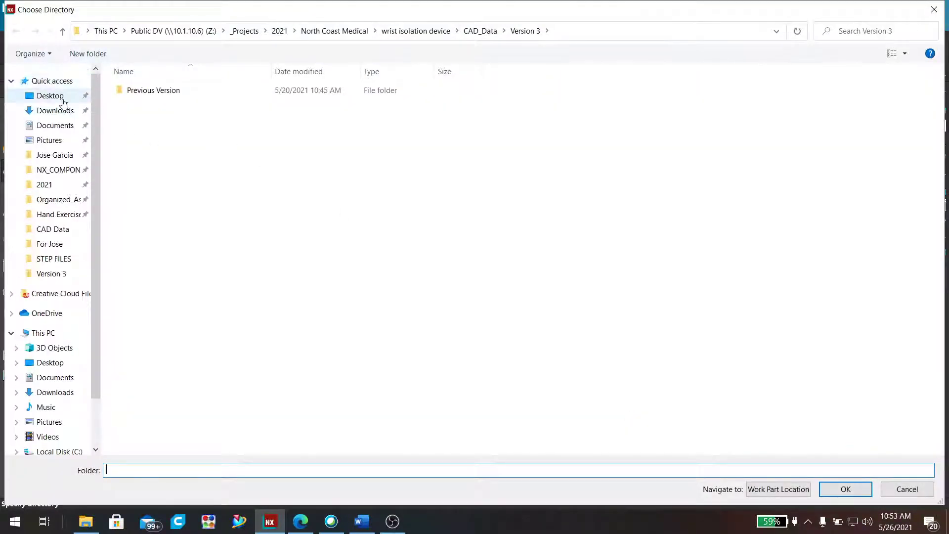
pyautogui.click(50, 96)
pyautogui.click(846, 488)
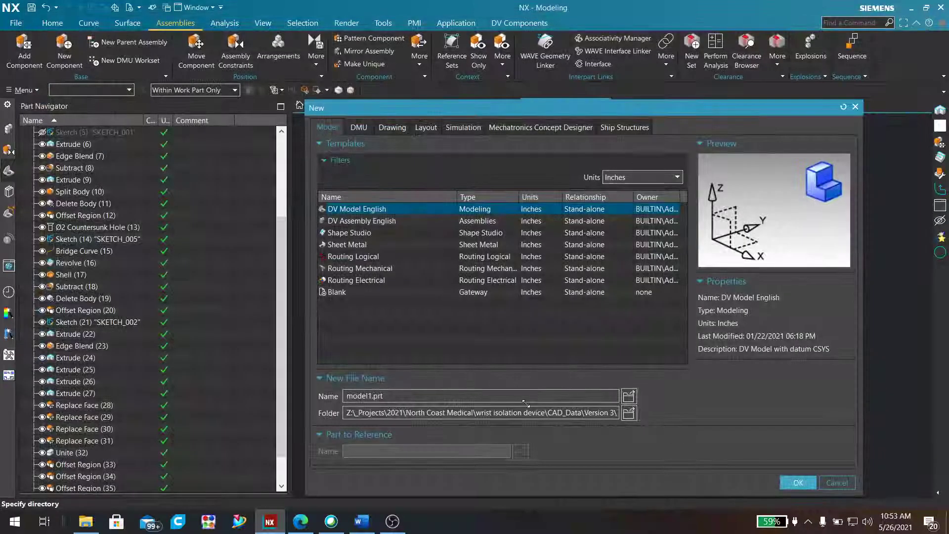
pyautogui.doubleClick(393, 396)
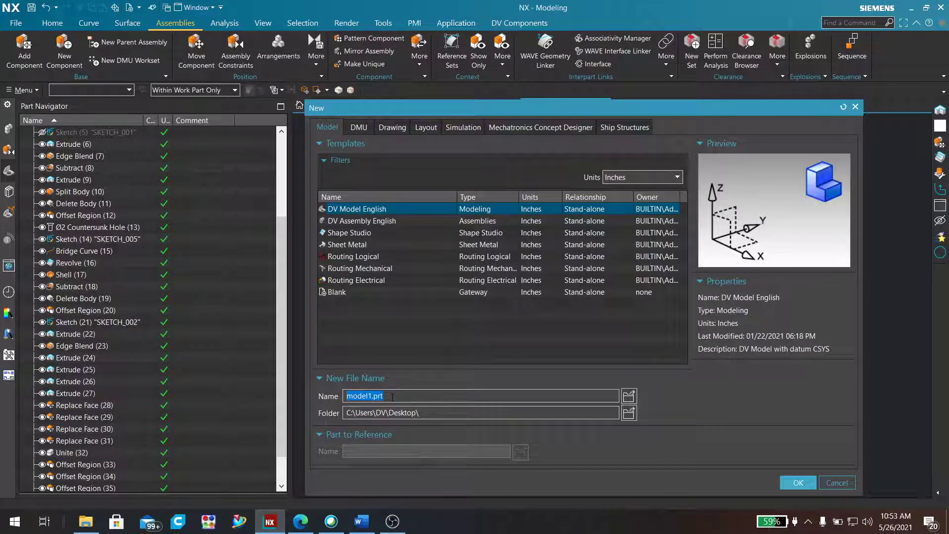
pyautogui.write('TOP_')
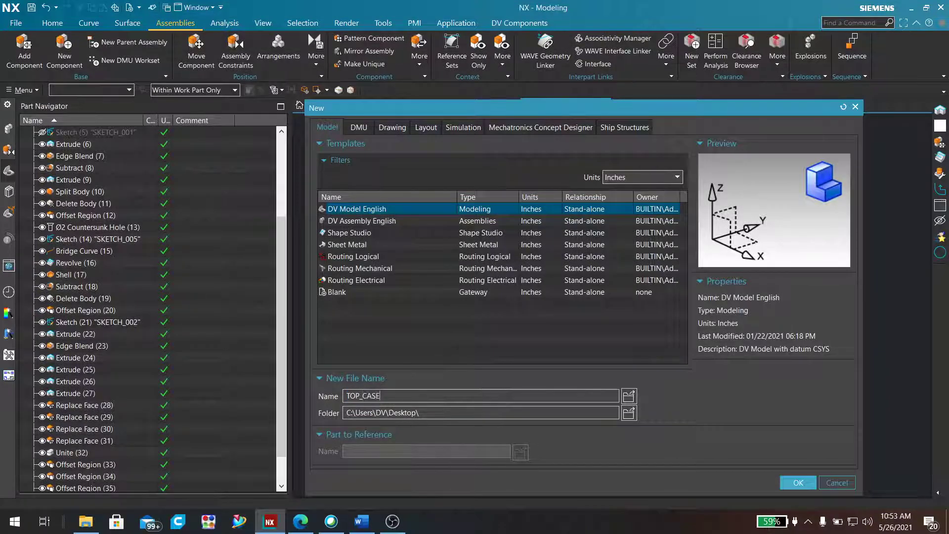
pyautogui.write('CASE')
pyautogui.press('Return')
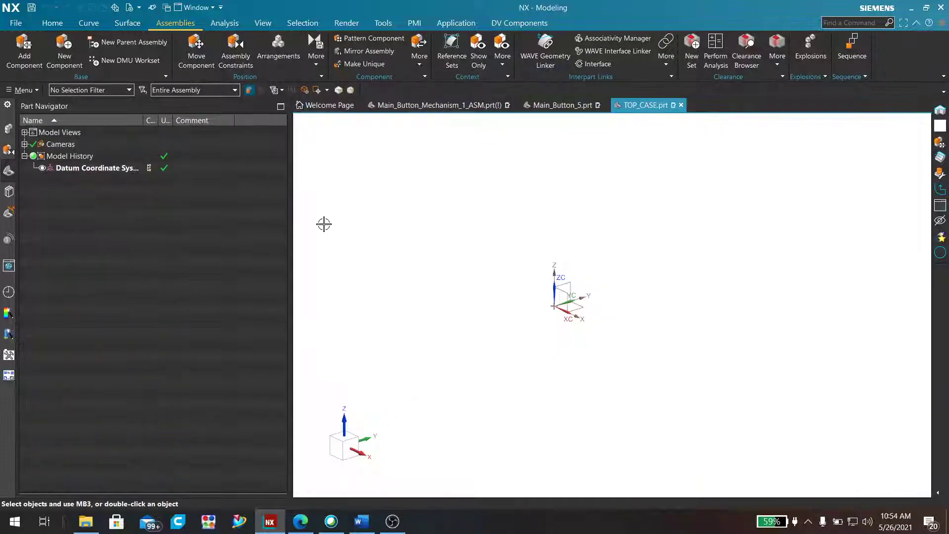
# Set the TOP_CASE view background to Dark Theme
pyautogui.rightClick(455, 194)
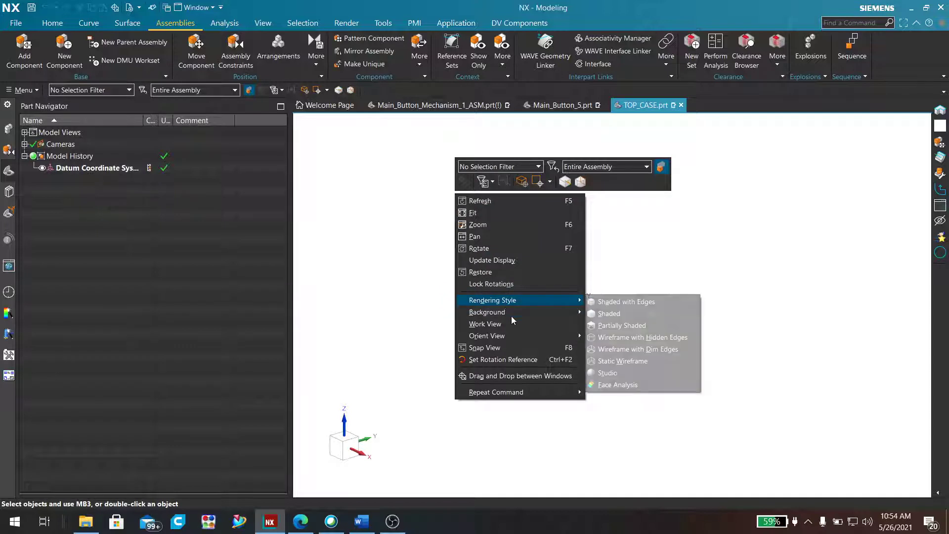
pyautogui.moveTo(513, 316)
pyautogui.click(607, 385)
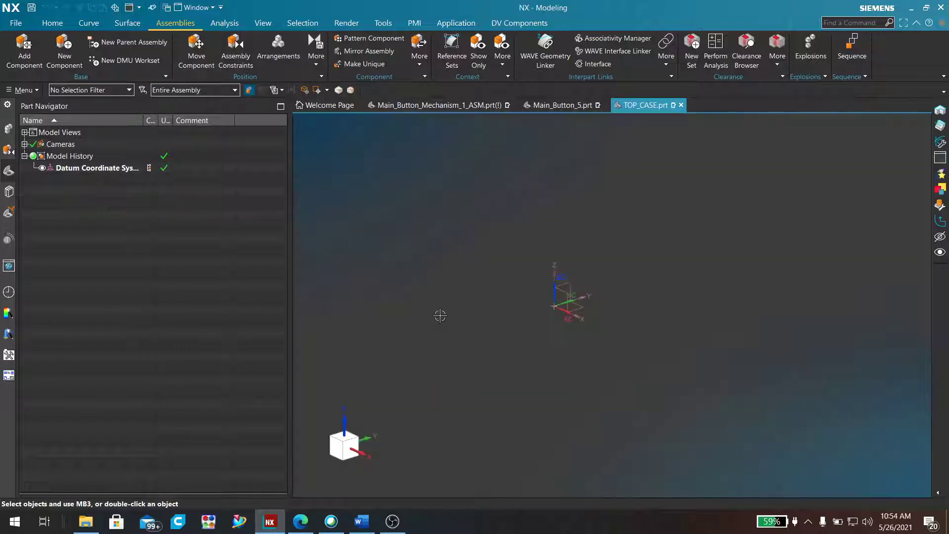
# Link the TOP_PORTION interface body from Main_Button_5.prt into TOP_CASE with the WAVE Interface Linker
pyautogui.scroll(2, 427, 242)
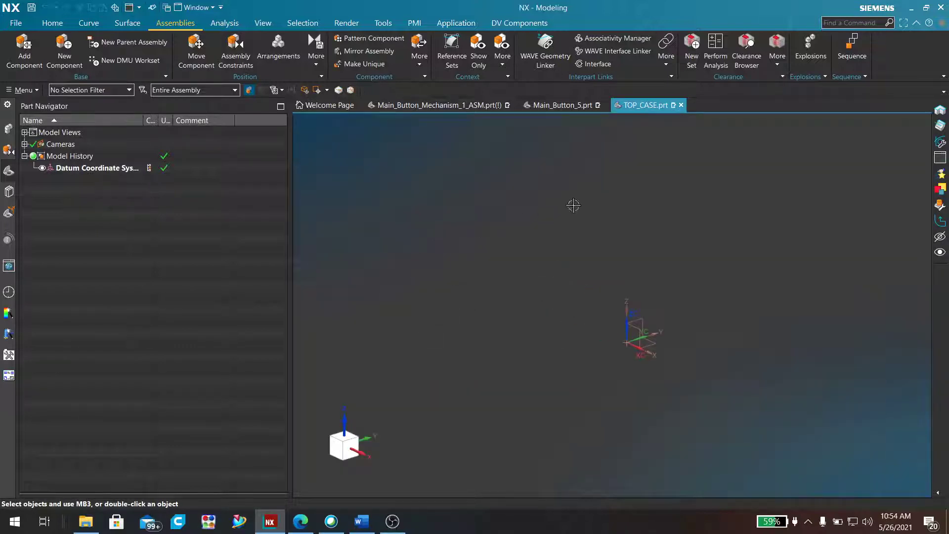
pyautogui.scroll(-2, 583, 206)
pyautogui.scroll(1, 684, 211)
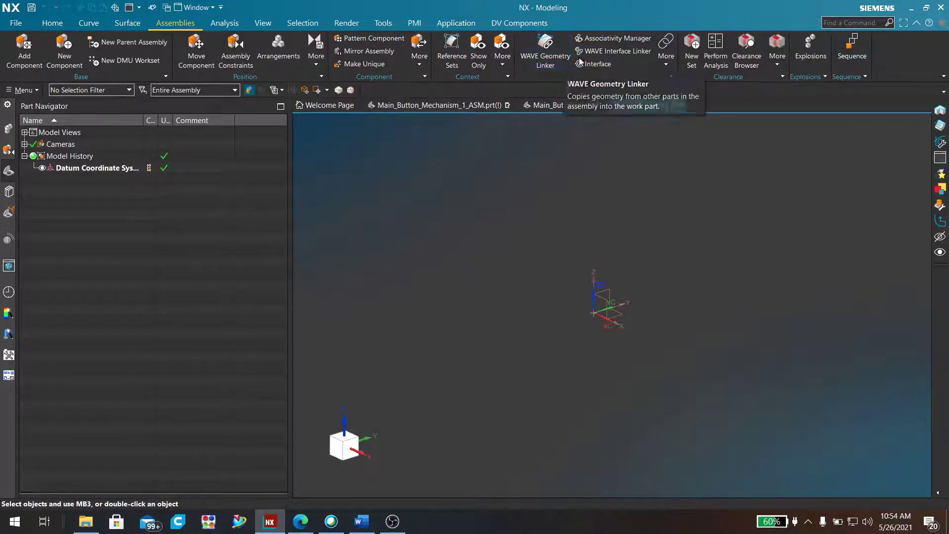
pyautogui.click(617, 55)
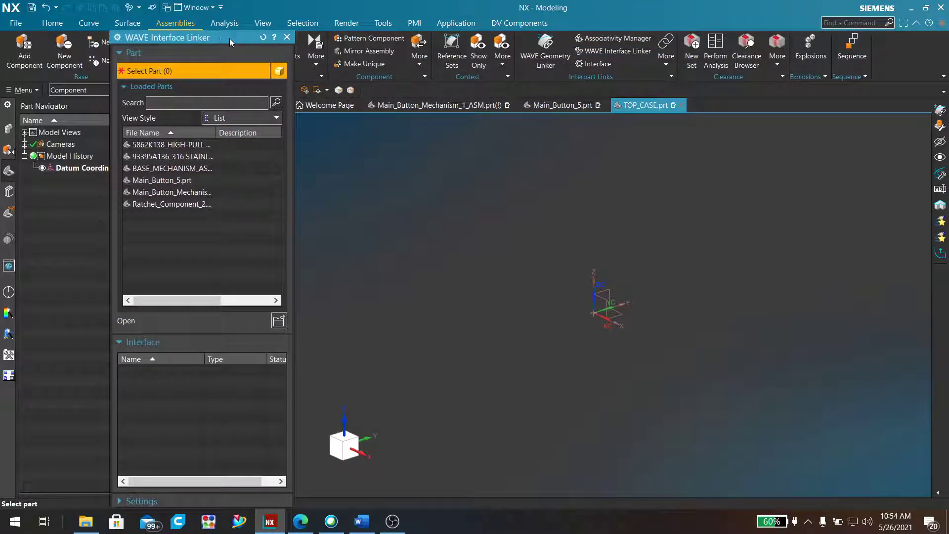
pyautogui.click(163, 181)
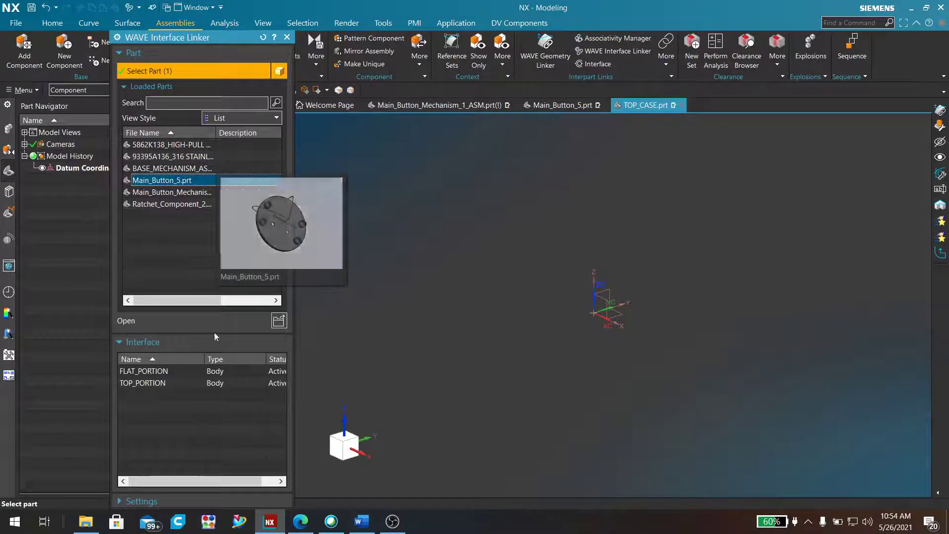
pyautogui.click(155, 384)
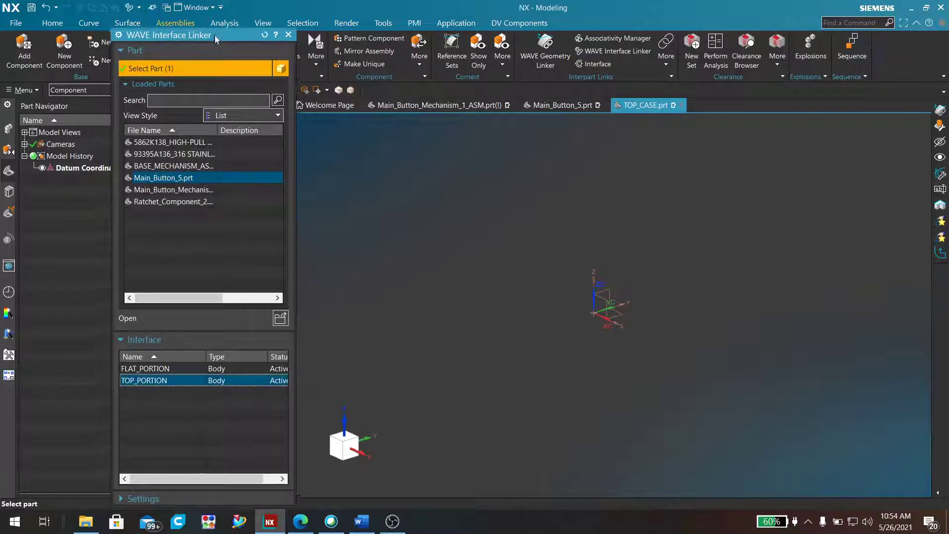
pyautogui.moveTo(214, 35); pyautogui.dragTo(225, 5)
pyautogui.click(203, 496)
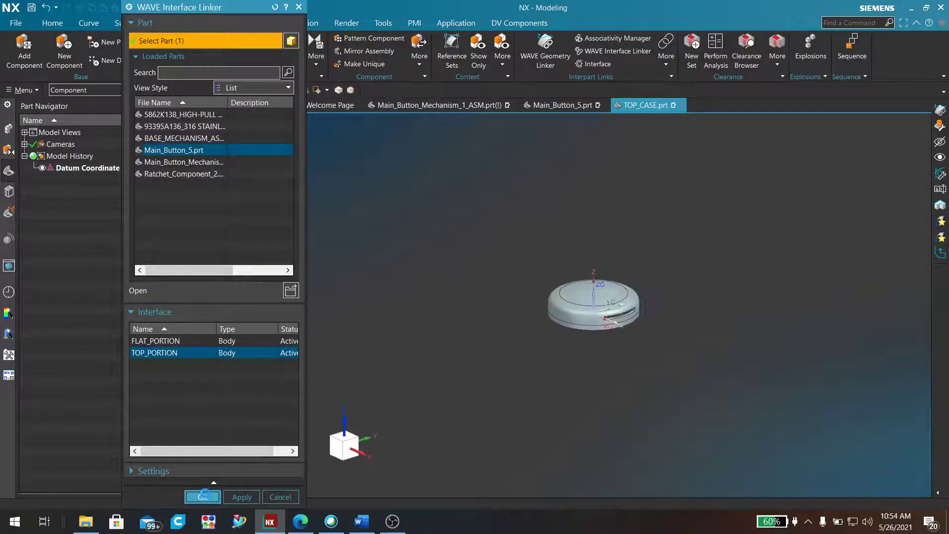
# Examine the linked top body in TOP_CASE from the outside and inside, including its bosses and slots
pyautogui.scroll(1, 486, 329)
pyautogui.scroll(-3, 457, 315)
pyautogui.scroll(4, 357, 240)
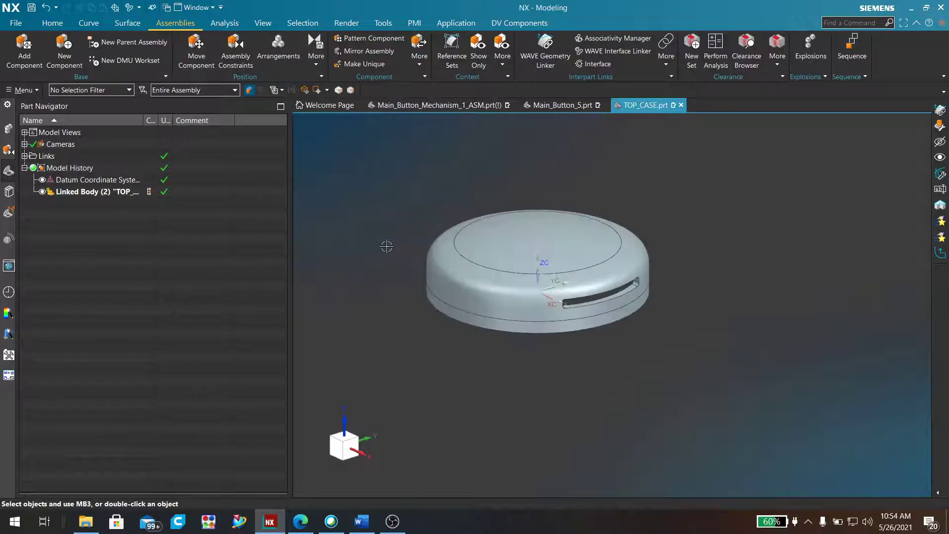
pyautogui.moveTo(387, 246); pyautogui.dragTo(390, 178, button='middle')
pyautogui.scroll(-4, 488, 194)
pyautogui.scroll(7, 491, 193)
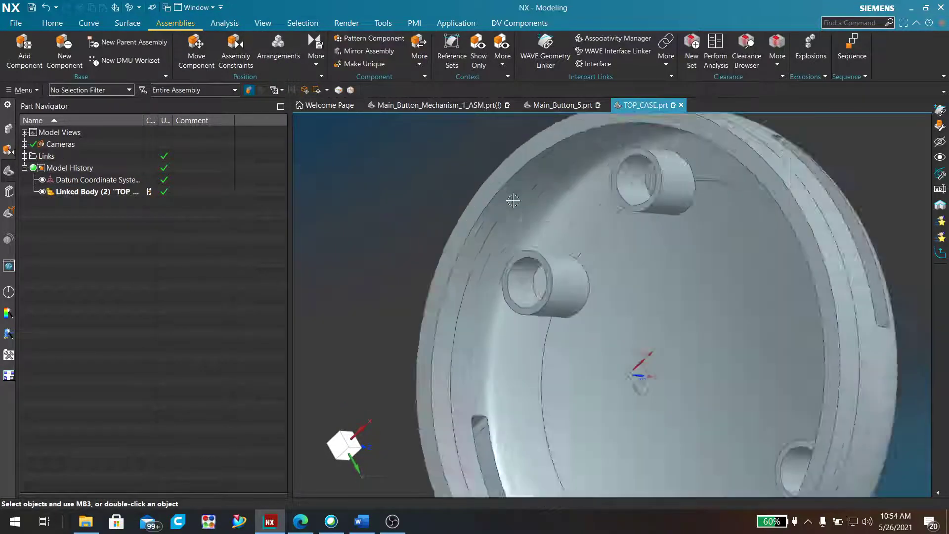
pyautogui.scroll(-3, 496, 201)
pyautogui.moveTo(496, 202); pyautogui.dragTo(468, 197, button='middle')
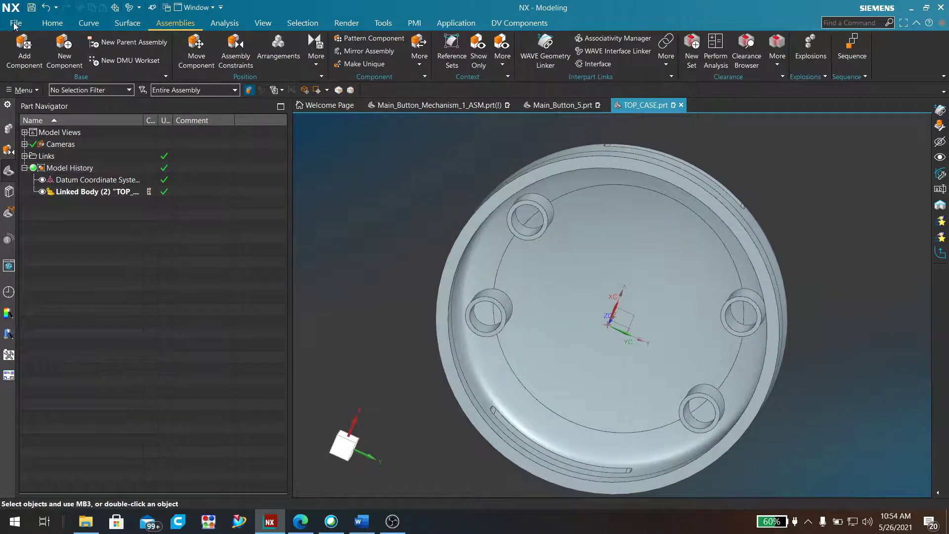
# Create another inch part named BOTTOM_CASE from the DV Model English template in the Desktop folder
pyautogui.click(15, 24)
pyautogui.click(94, 99)
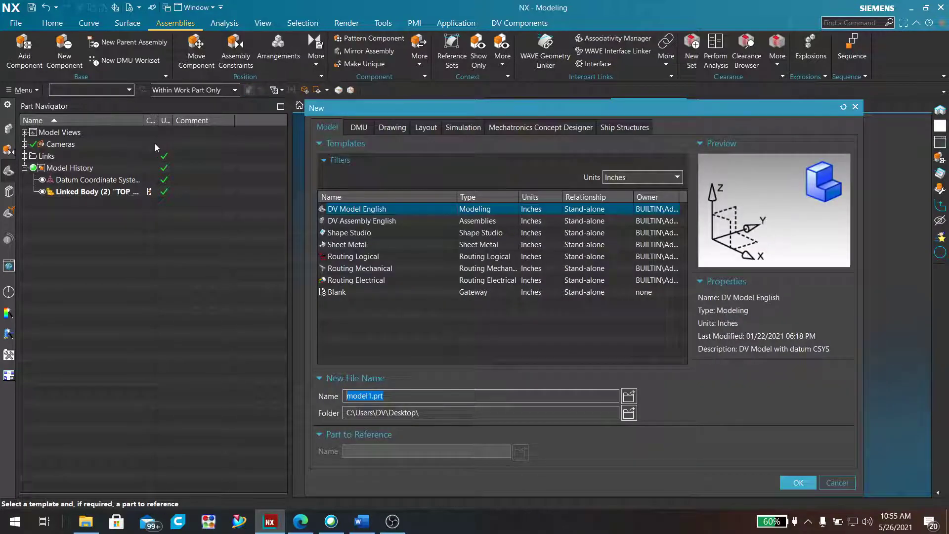
pyautogui.write('BOTTOM_CASE')
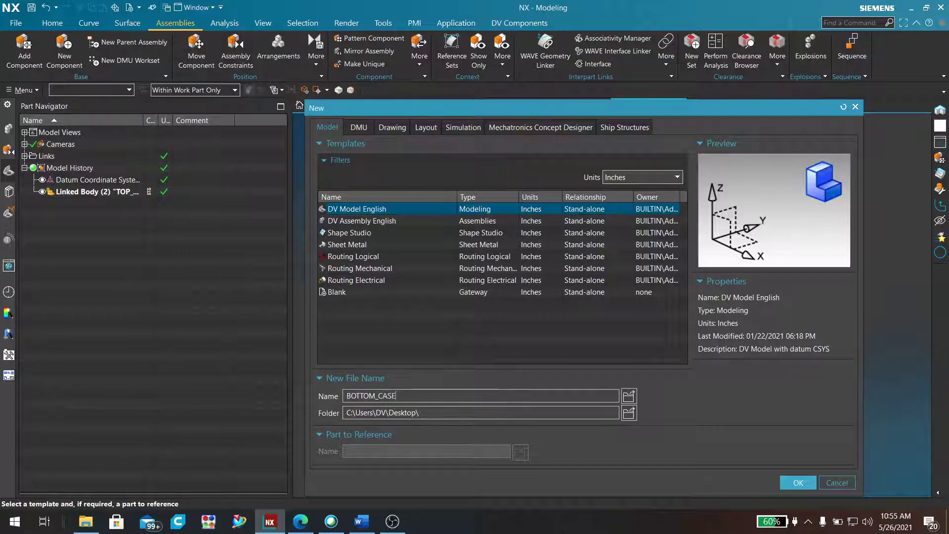
pyautogui.press('Return')
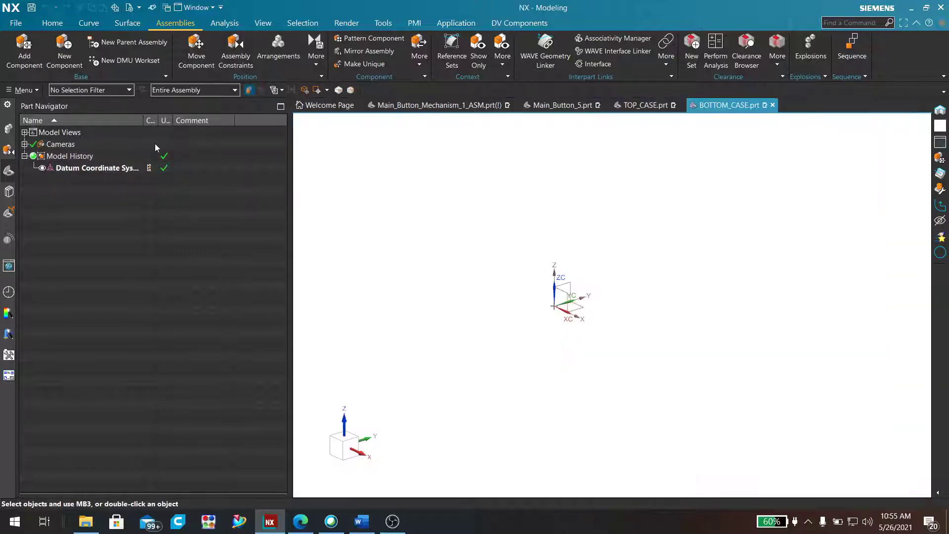
# Set the BOTTOM_CASE view background to Dark Theme
pyautogui.rightClick(409, 151)
pyautogui.moveTo(480, 267)
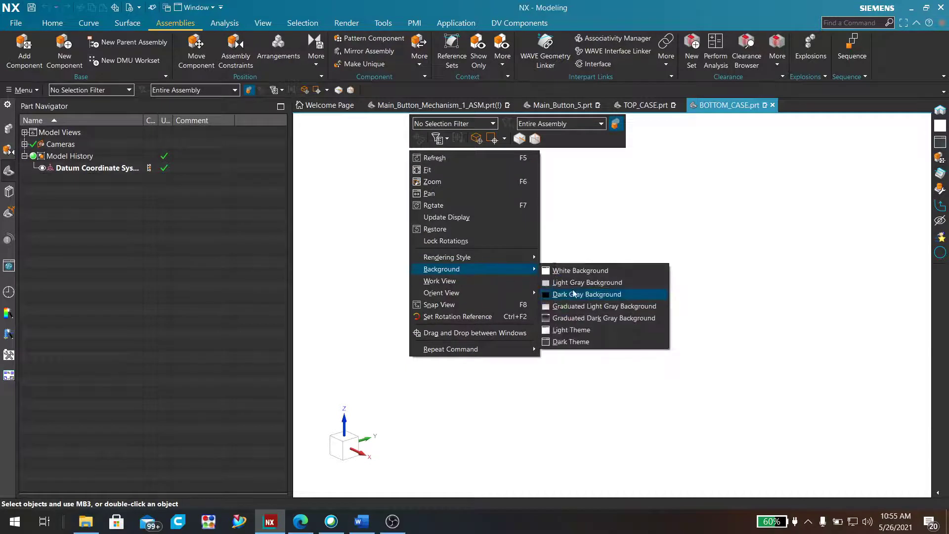
pyautogui.click(570, 341)
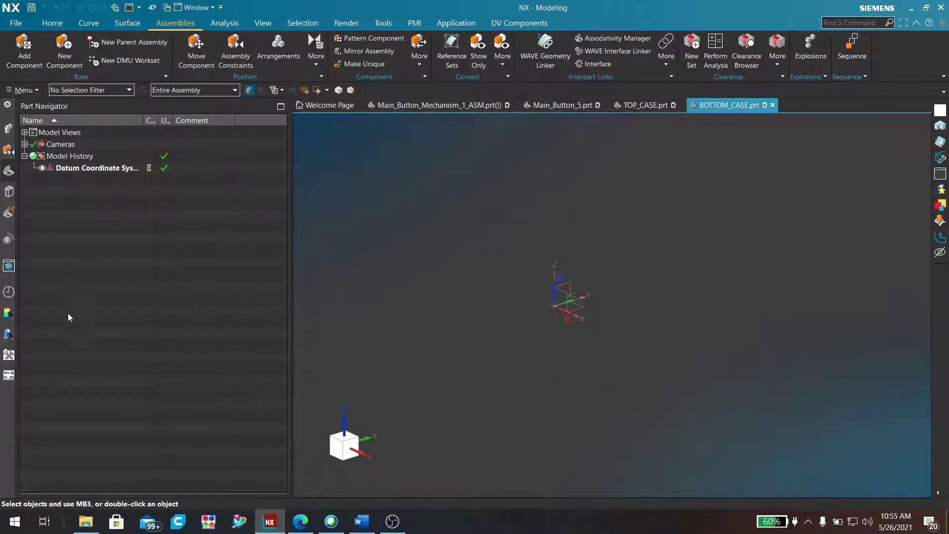
# Link the FLAT_PORTION interface body from Main_Button_5.prt into BOTTOM_CASE with the WAVE Interface Linker
pyautogui.click(611, 51)
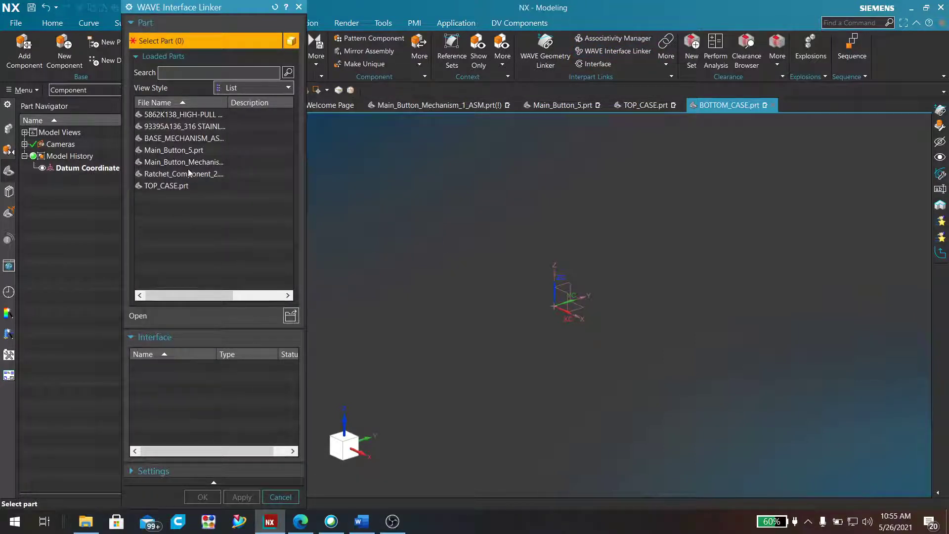
pyautogui.click(192, 151)
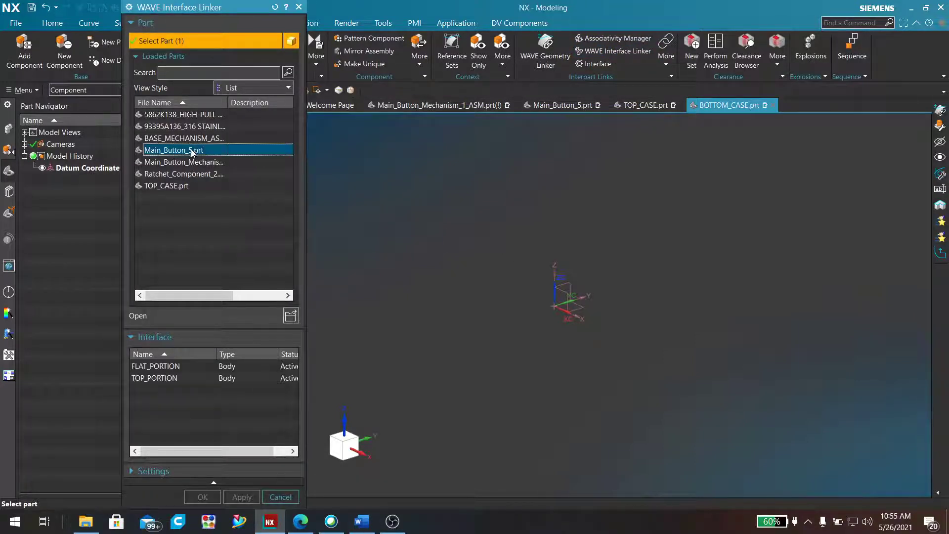
pyautogui.click(177, 367)
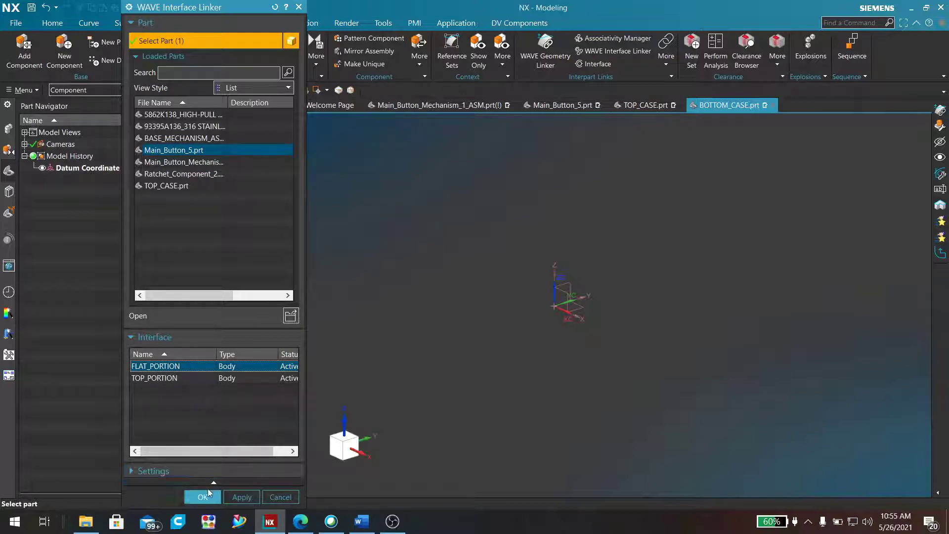
pyautogui.click(210, 497)
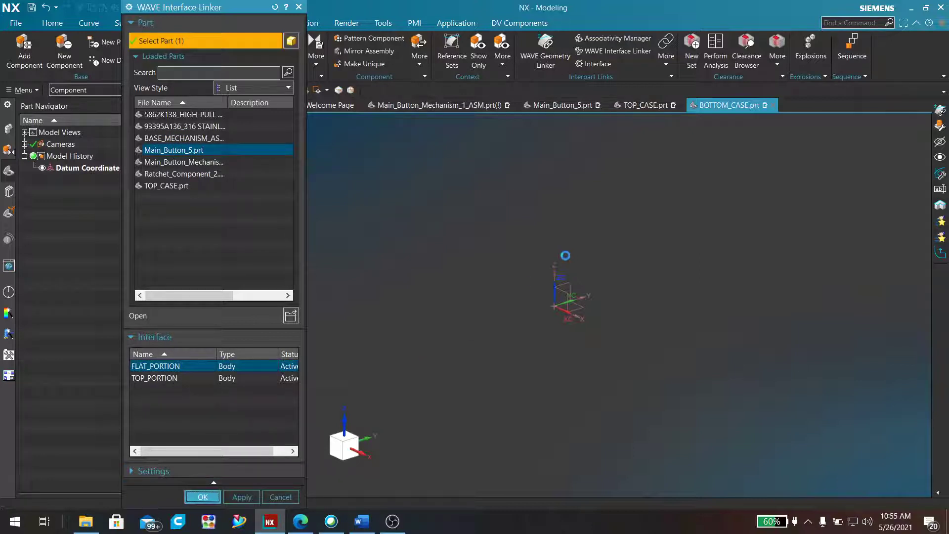
pyautogui.moveTo(554, 274); pyautogui.dragTo(540, 243, button='middle')
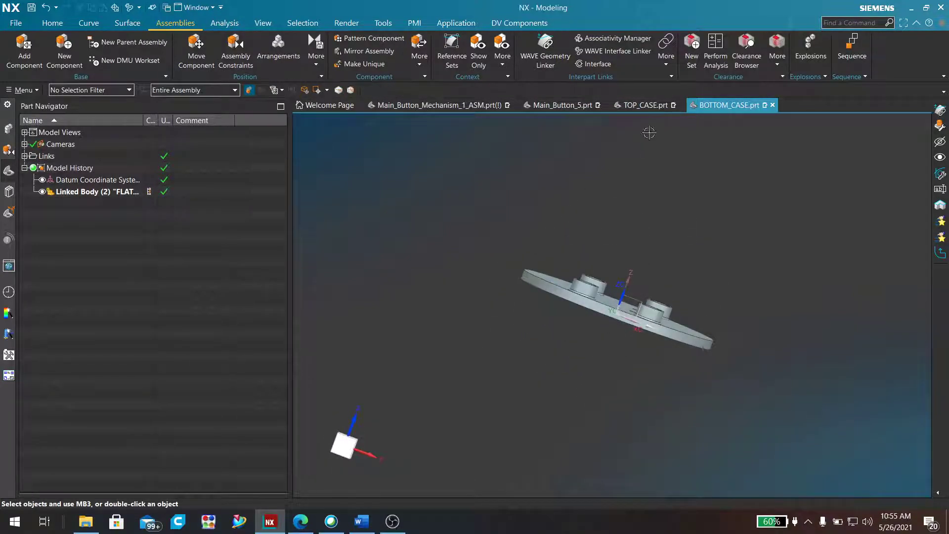
# Examine the linked bodies in TOP_CASE.prt and BOTTOM_CASE.prt from several sides
pyautogui.click(643, 105)
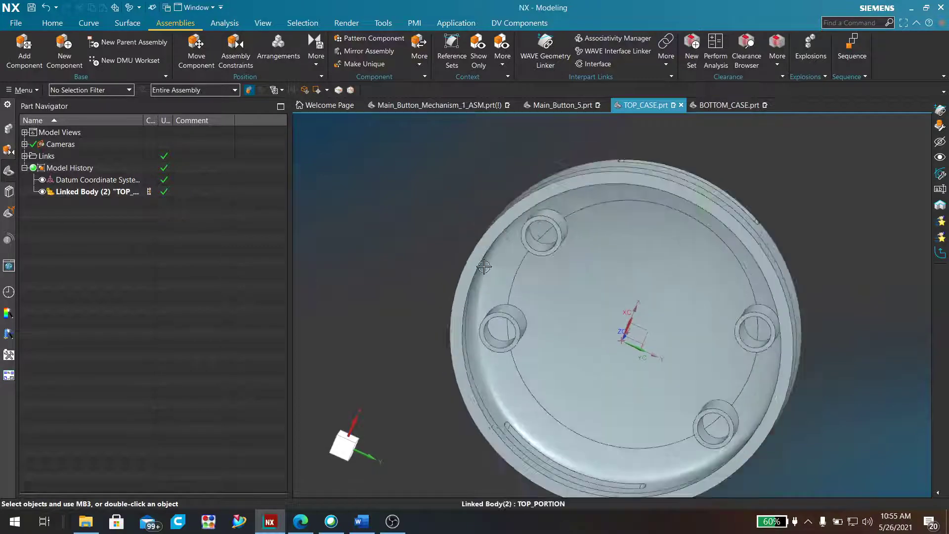
pyautogui.moveTo(480, 270); pyautogui.dragTo(509, 155, button='middle')
pyautogui.scroll(-3, 369, 222)
pyautogui.scroll(5, 369, 222)
pyautogui.scroll(-4, 373, 224)
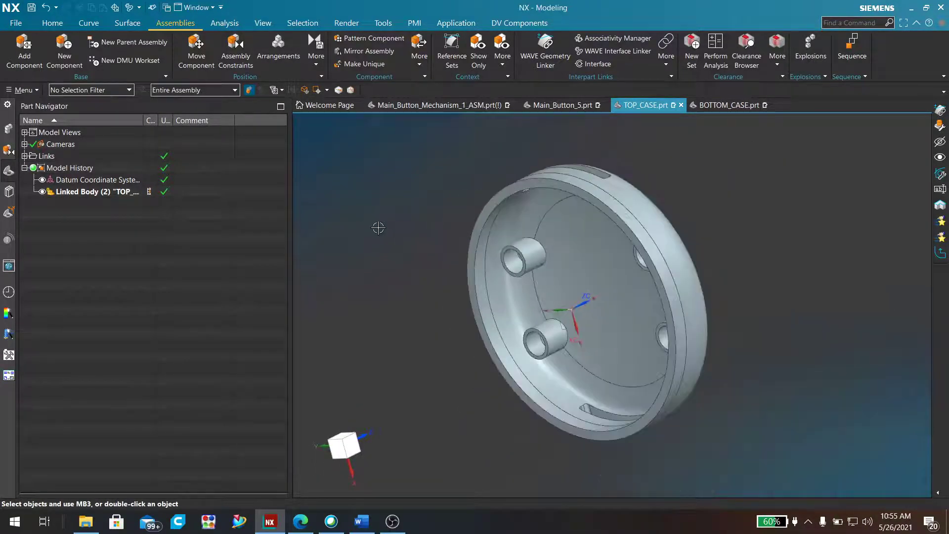
pyautogui.moveTo(377, 224); pyautogui.dragTo(420, 235, button='middle')
pyautogui.click(712, 105)
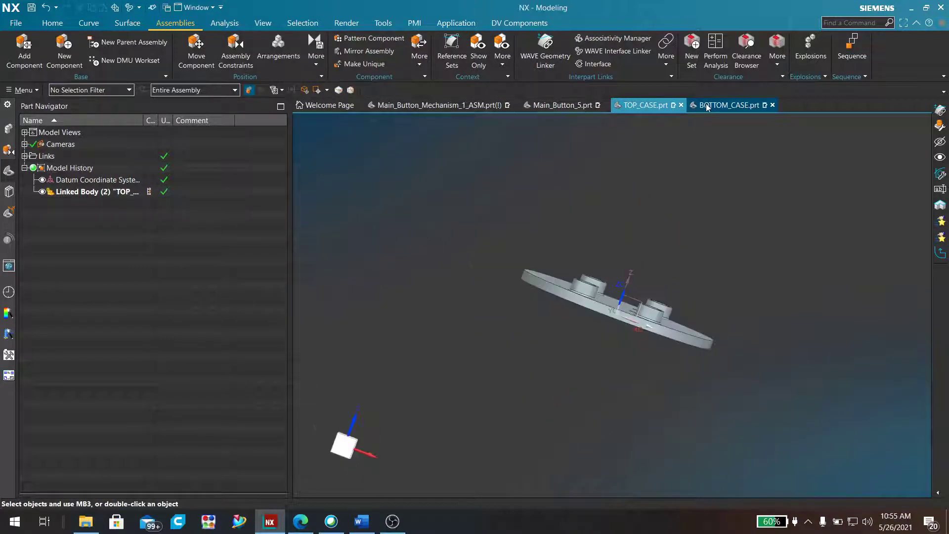
pyautogui.moveTo(552, 228); pyautogui.dragTo(547, 269, button='middle')
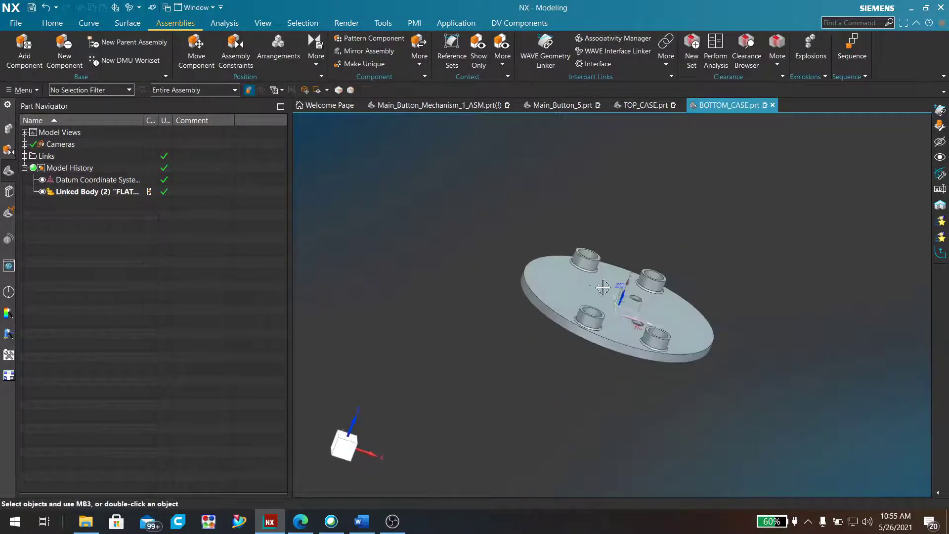
pyautogui.click(543, 282)
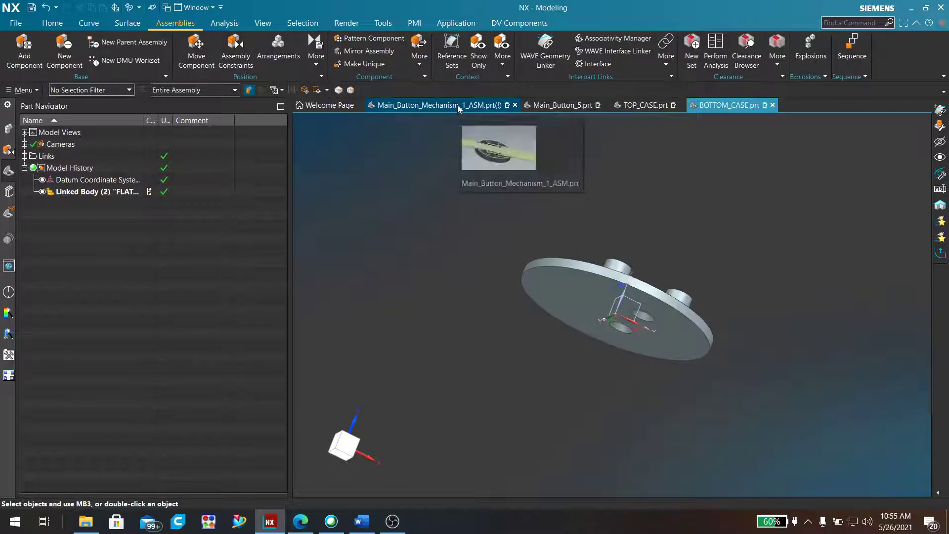
# Compare the original button in Main_Button_5.prt with the linked bodies in TOP_CASE.prt and BOTTOM_CASE.prt
pyautogui.click(458, 105)
pyautogui.click(556, 105)
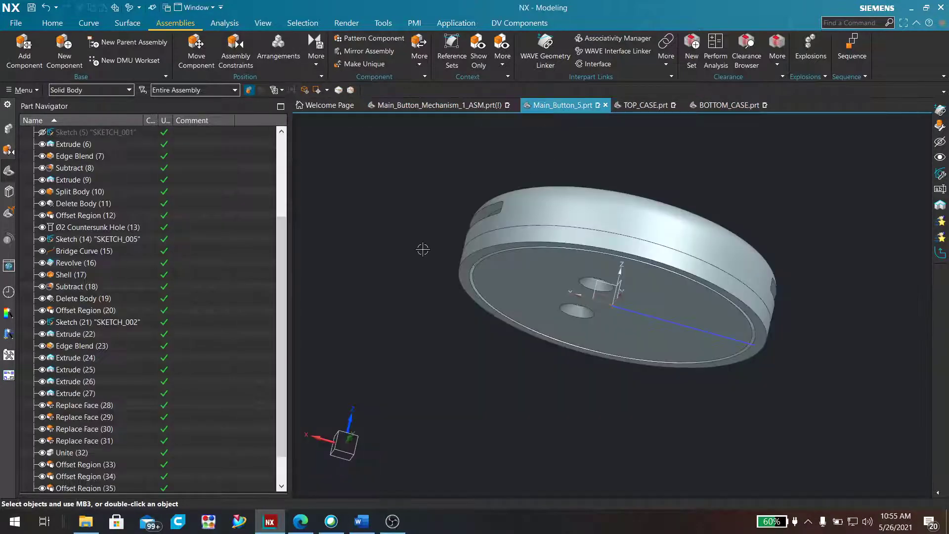
pyautogui.moveTo(423, 250); pyautogui.dragTo(496, 190, button='middle')
pyautogui.moveTo(574, 220)
pyautogui.mouseDown(button='middle')
pyautogui.moveTo(565, 202)
pyautogui.moveTo(564, 215)
pyautogui.mouseUp(button='middle')
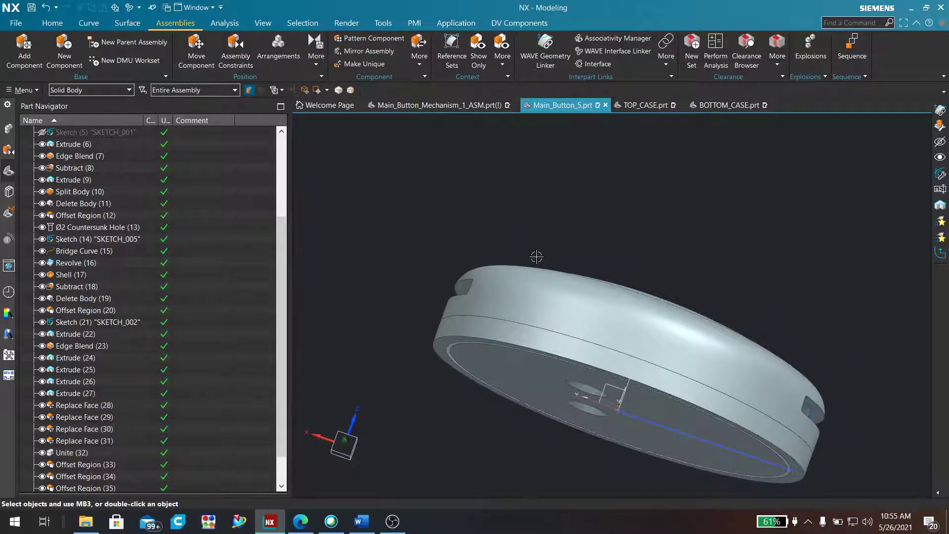
pyautogui.scroll(-3, 536, 257)
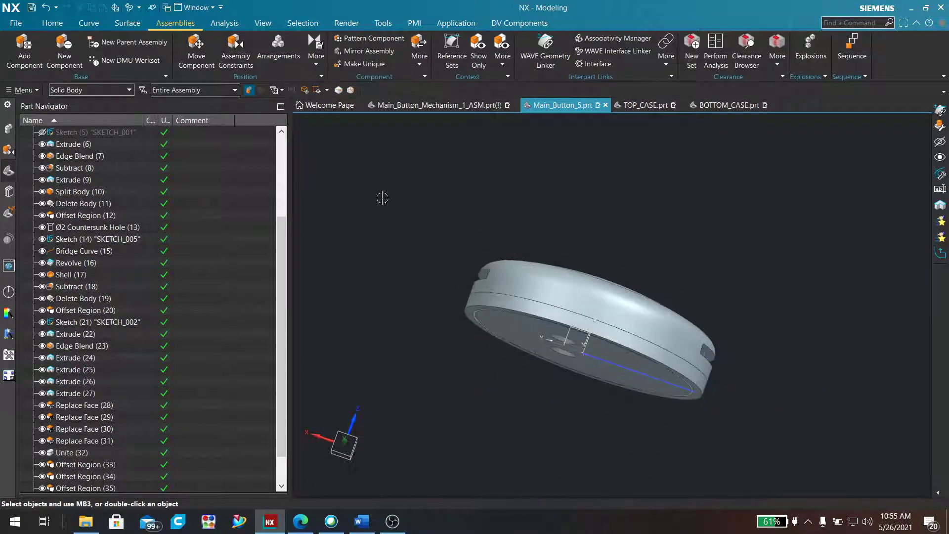
pyautogui.scroll(4, 219, 212)
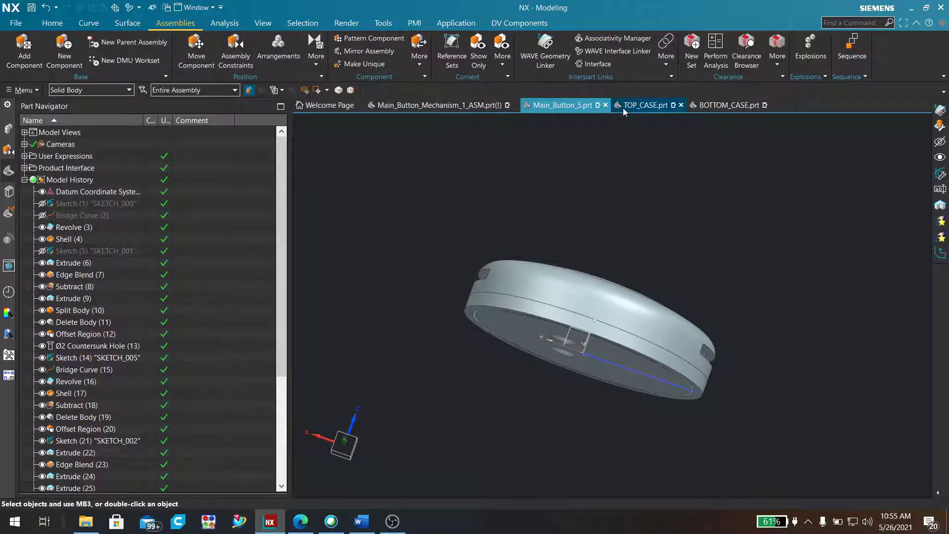
pyautogui.click(643, 106)
pyautogui.click(713, 105)
pyautogui.moveTo(676, 148); pyautogui.dragTo(578, 262, button='middle')
pyautogui.click(635, 105)
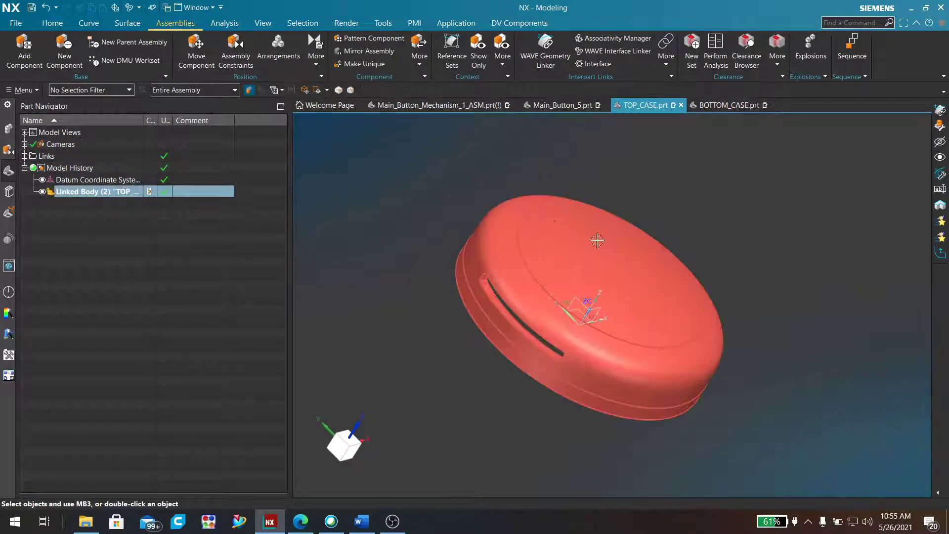
pyautogui.click(729, 105)
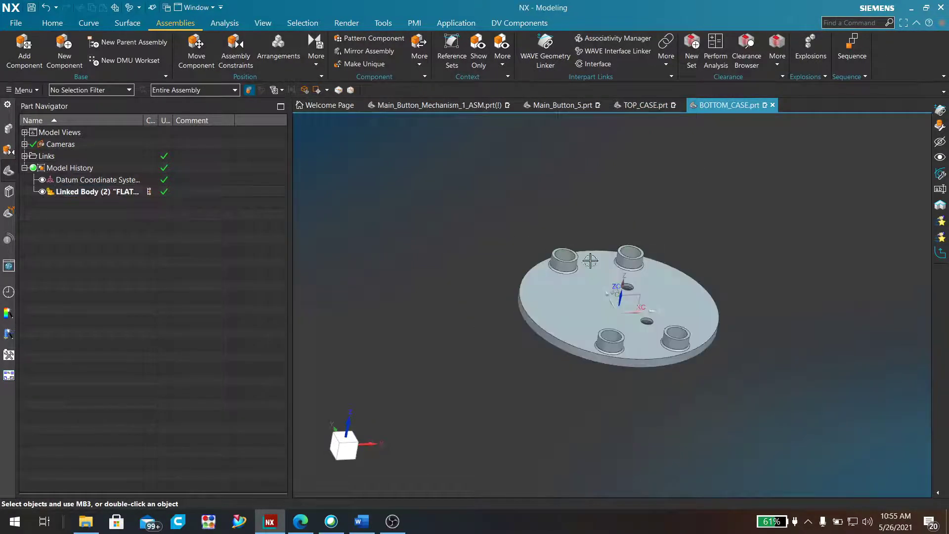
# Create an inch assembly named assembly1.prt from the DV Assembly English template in the Desktop folder
pyautogui.click(16, 22)
pyautogui.click(23, 39)
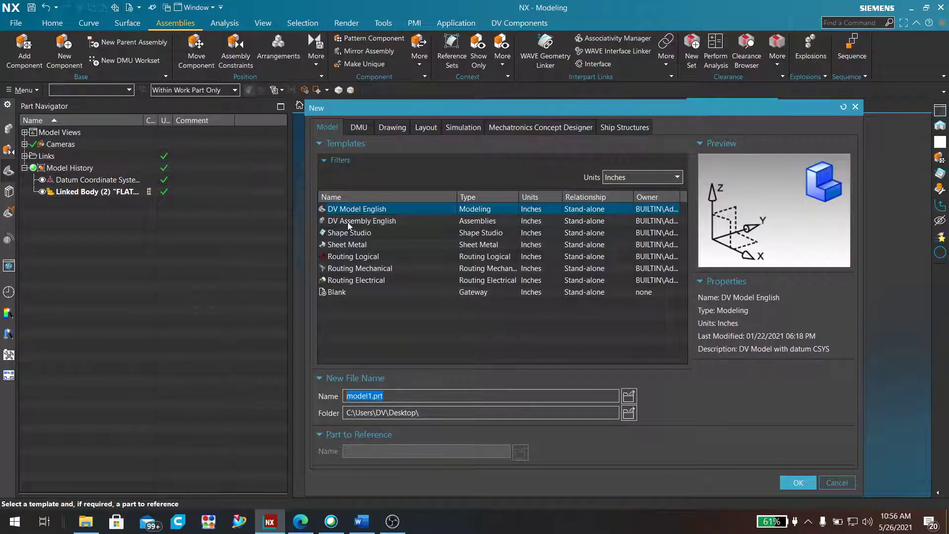
pyautogui.click(348, 221)
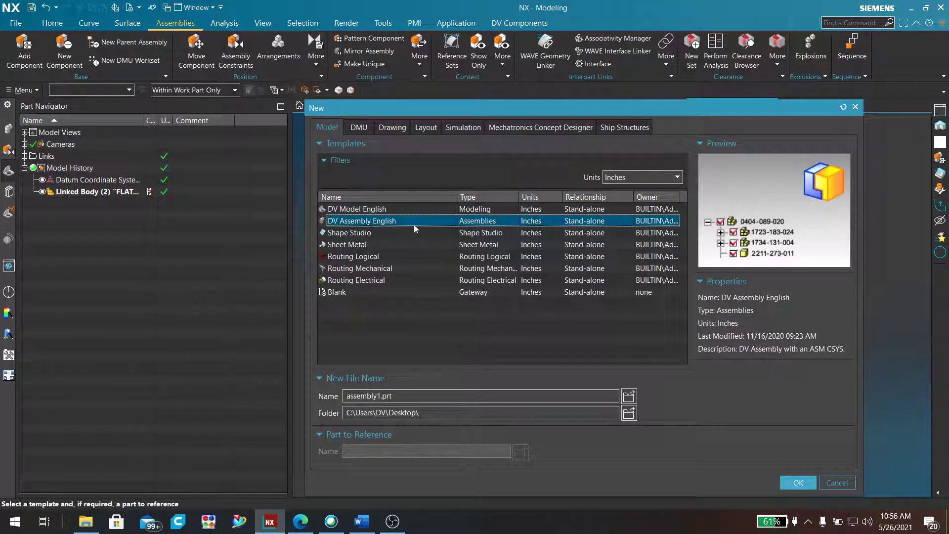
pyautogui.click(797, 482)
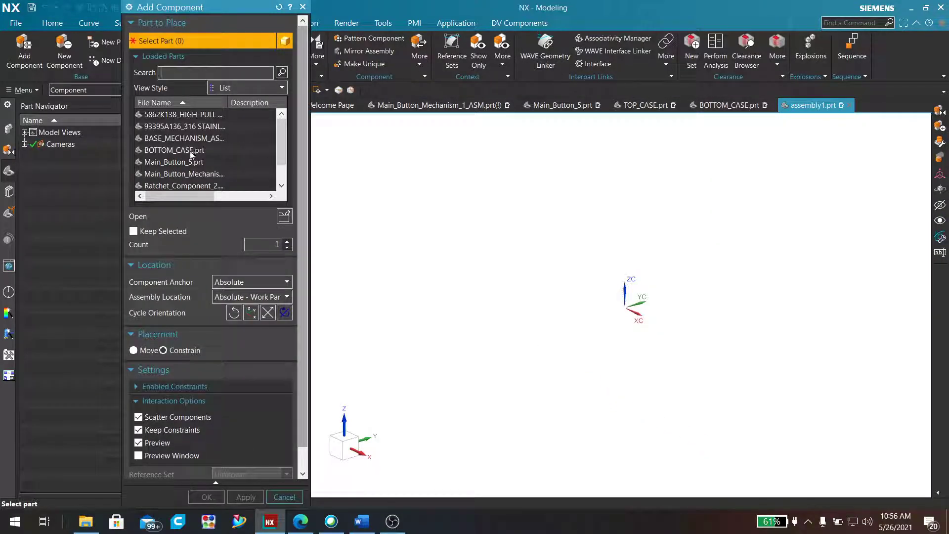
# Add BOTTOM_CASE.prt to the assembly at the absolute work part location with a Fix constraint
pyautogui.click(190, 151)
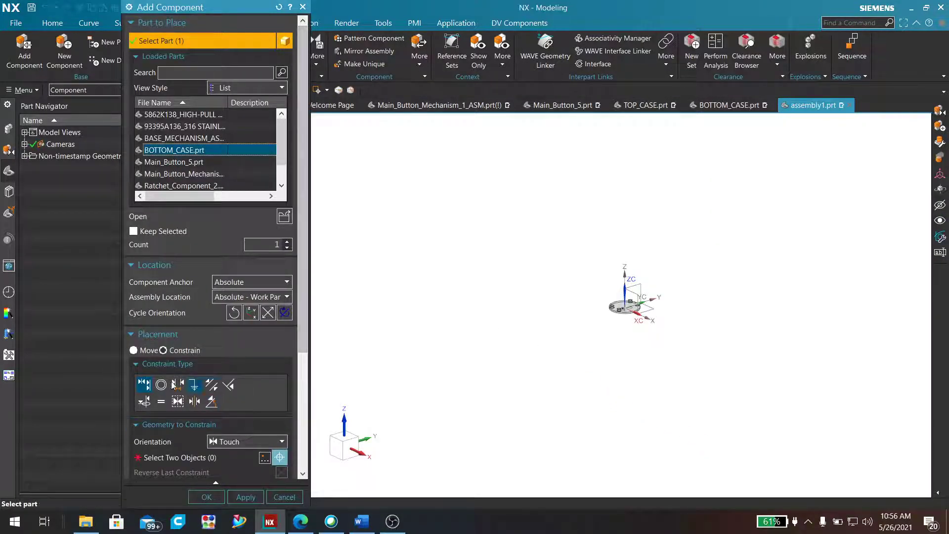
pyautogui.click(193, 385)
pyautogui.scroll(2, 589, 332)
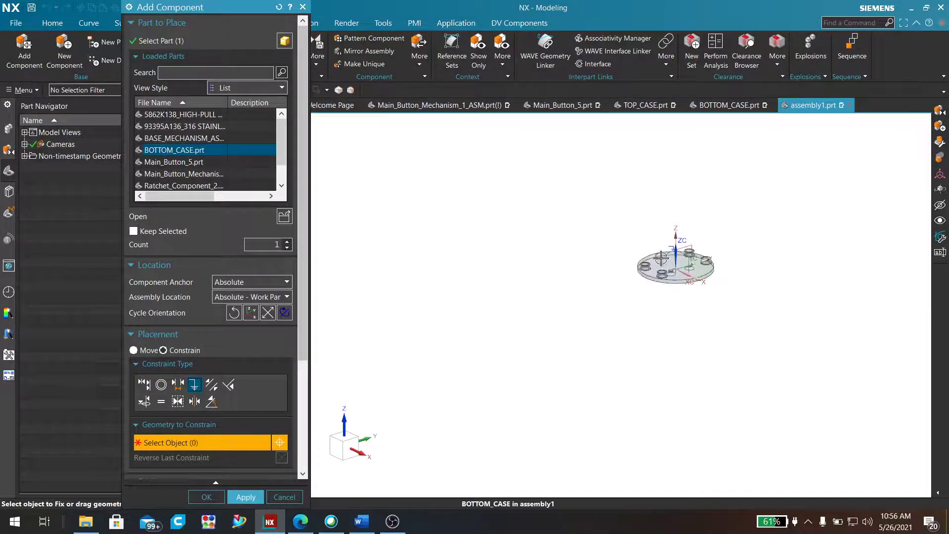
pyautogui.click(217, 496)
# Add TOP_CASE.prt to the assembly at the absolute work part location over the bottom case
pyautogui.scroll(4, 739, 245)
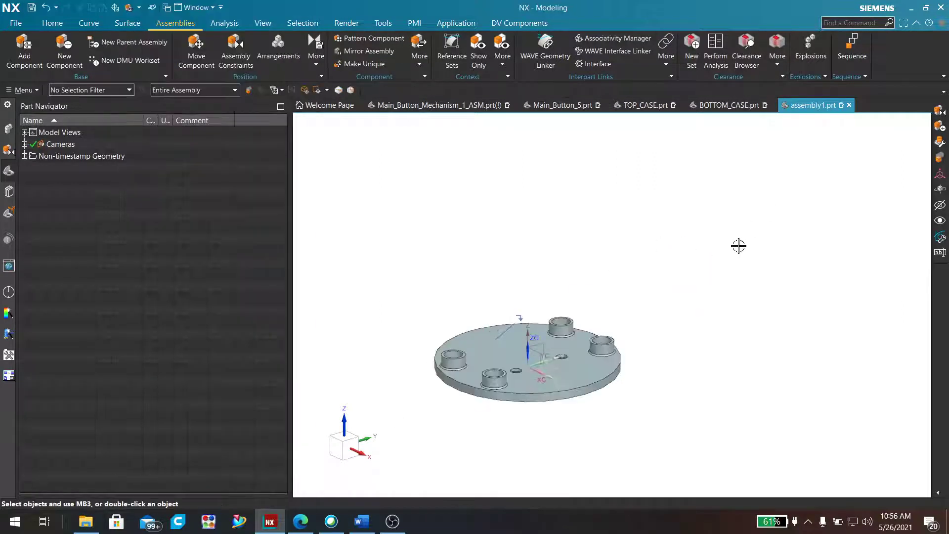
pyautogui.scroll(-1, 712, 252)
pyautogui.moveTo(570, 333); pyautogui.dragTo(642, 384, button='middle')
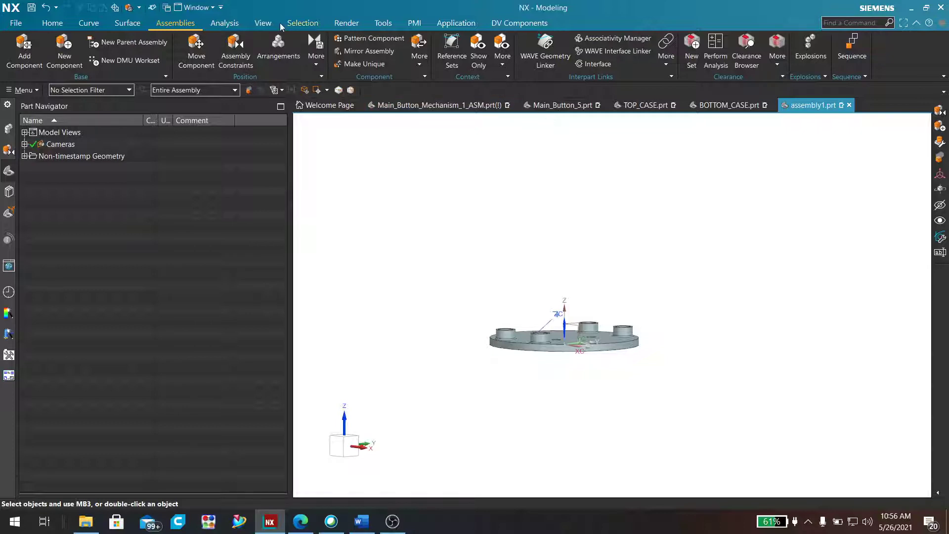
pyautogui.click(24, 50)
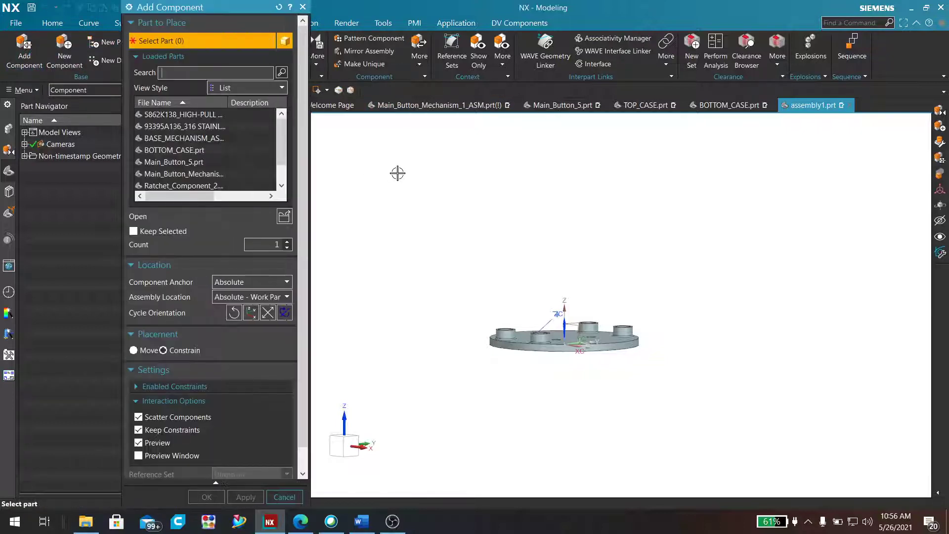
pyautogui.click(174, 150)
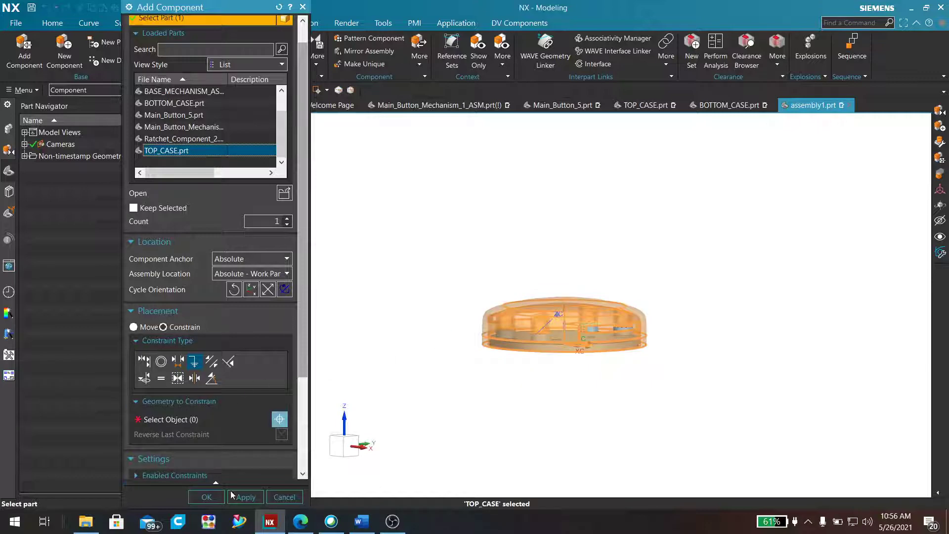
pyautogui.click(206, 496)
# Examine the assembled case from below and above, highlighting the BOTTOM_CASE and TOP_CASE components in turn
pyautogui.moveTo(699, 384); pyautogui.dragTo(675, 293, button='middle')
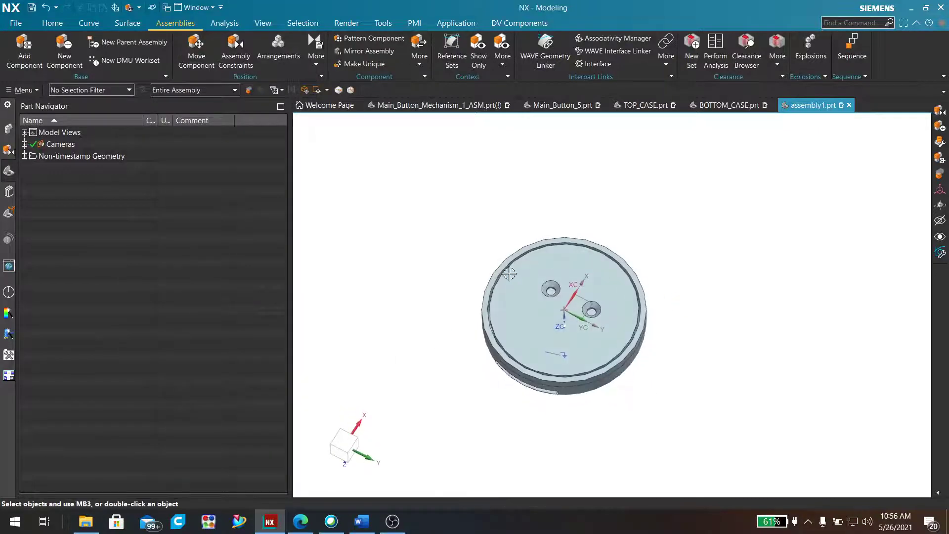
pyautogui.scroll(5, 490, 283)
pyautogui.scroll(-5, 518, 289)
pyautogui.scroll(5, 589, 263)
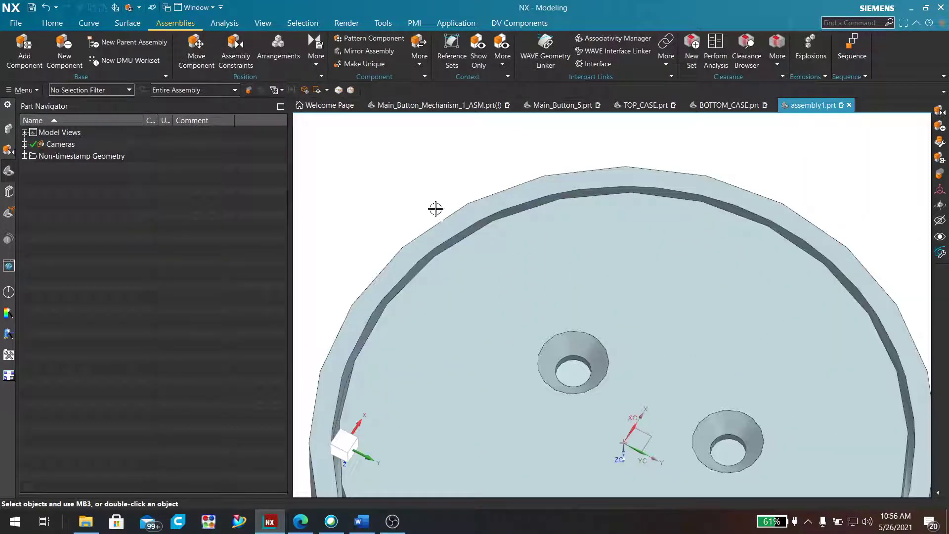
pyautogui.moveTo(434, 208); pyautogui.dragTo(297, 220, button='middle')
pyautogui.click(12, 130)
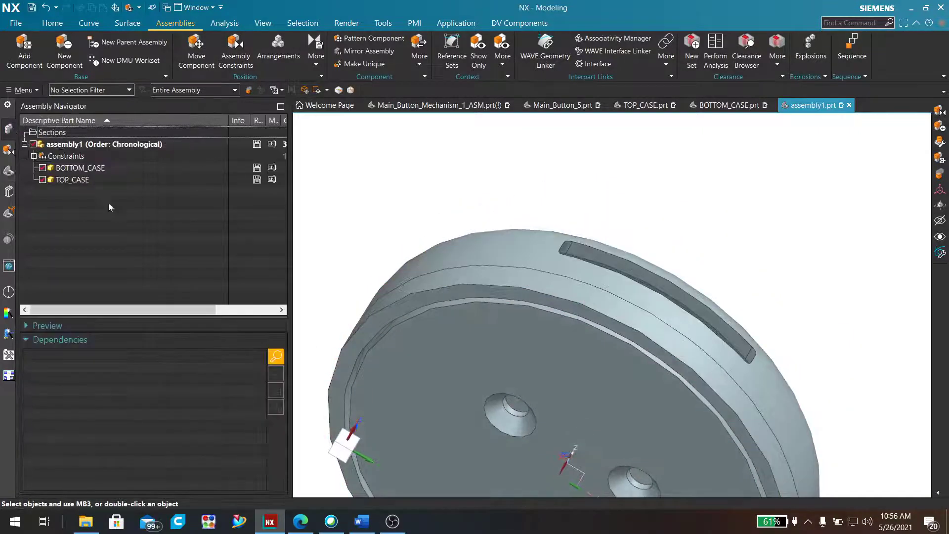
pyautogui.click(92, 170)
pyautogui.click(85, 181)
pyautogui.click(92, 170)
pyautogui.click(82, 180)
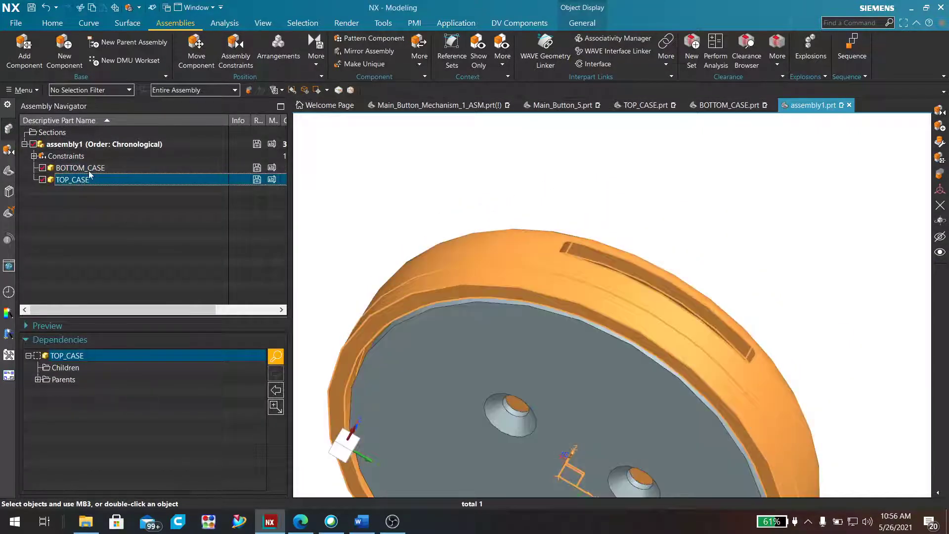
pyautogui.click(97, 168)
pyautogui.click(98, 179)
pyautogui.click(98, 169)
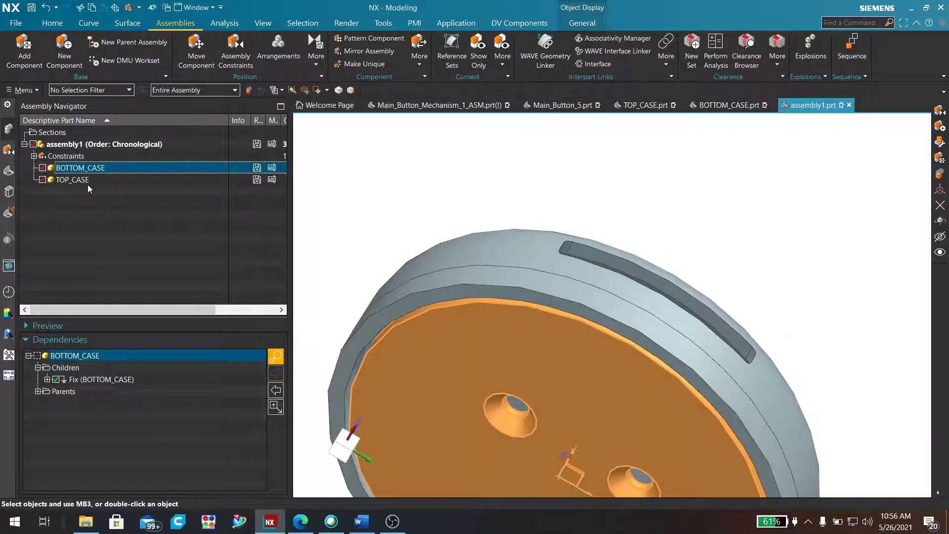
pyautogui.click(89, 181)
pyautogui.scroll(-5, 386, 169)
pyautogui.moveTo(393, 168); pyautogui.dragTo(352, 233, button='middle')
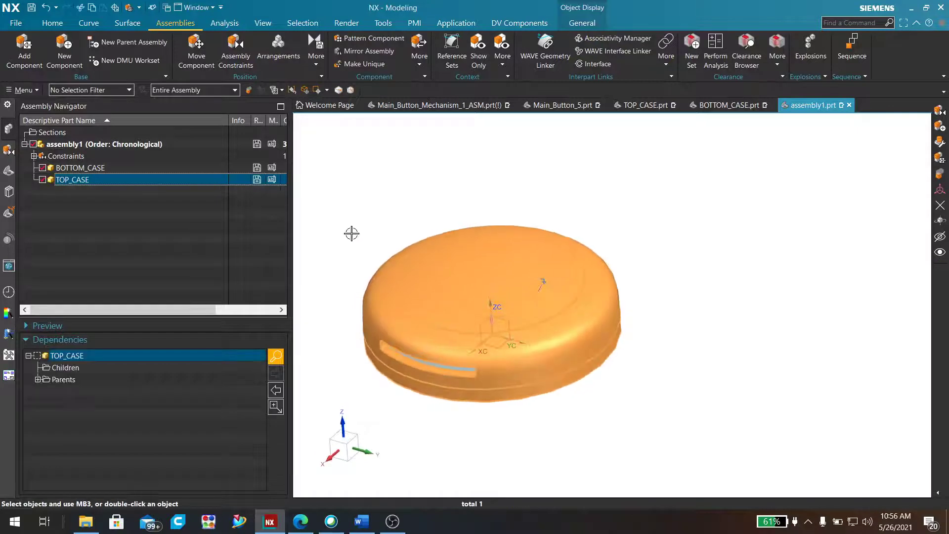